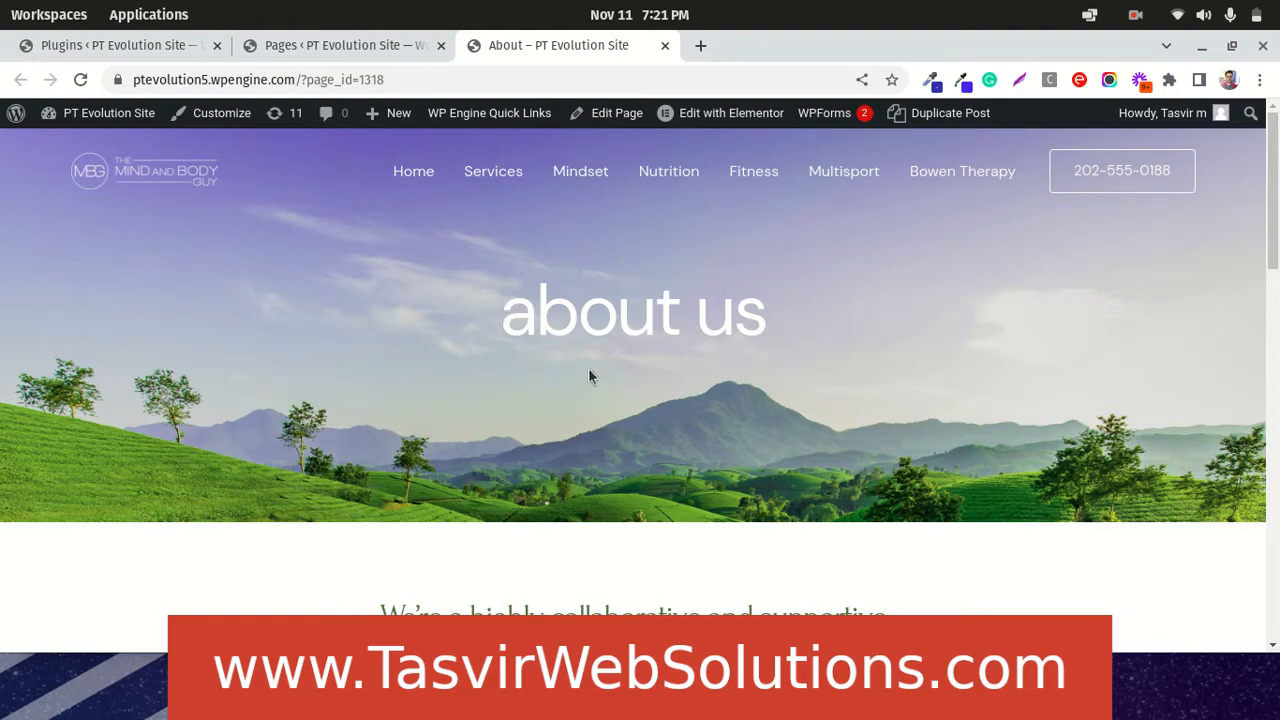
Examine the original About page from its "about us" hero heading through to the testimonial and footer
drag(498, 320, 875, 313)
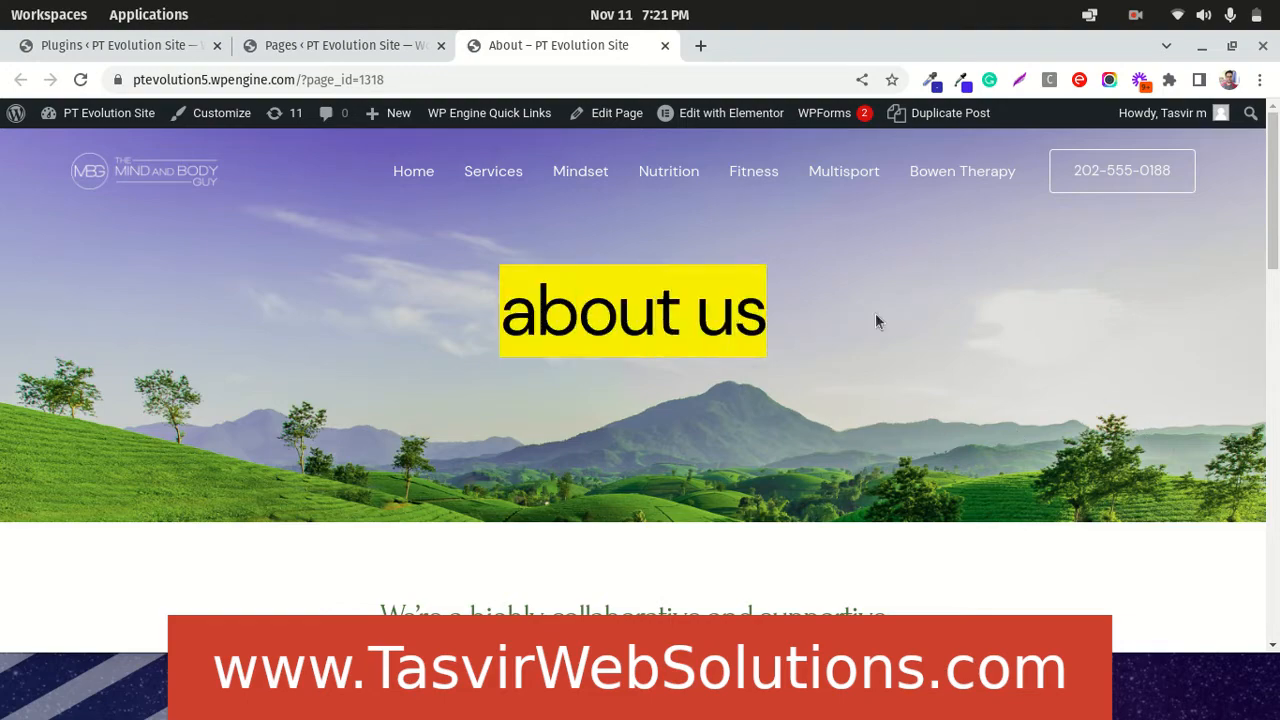
click(875, 313)
scroll(1025, 263, down, 1)
scroll(640, 380, down, 15)
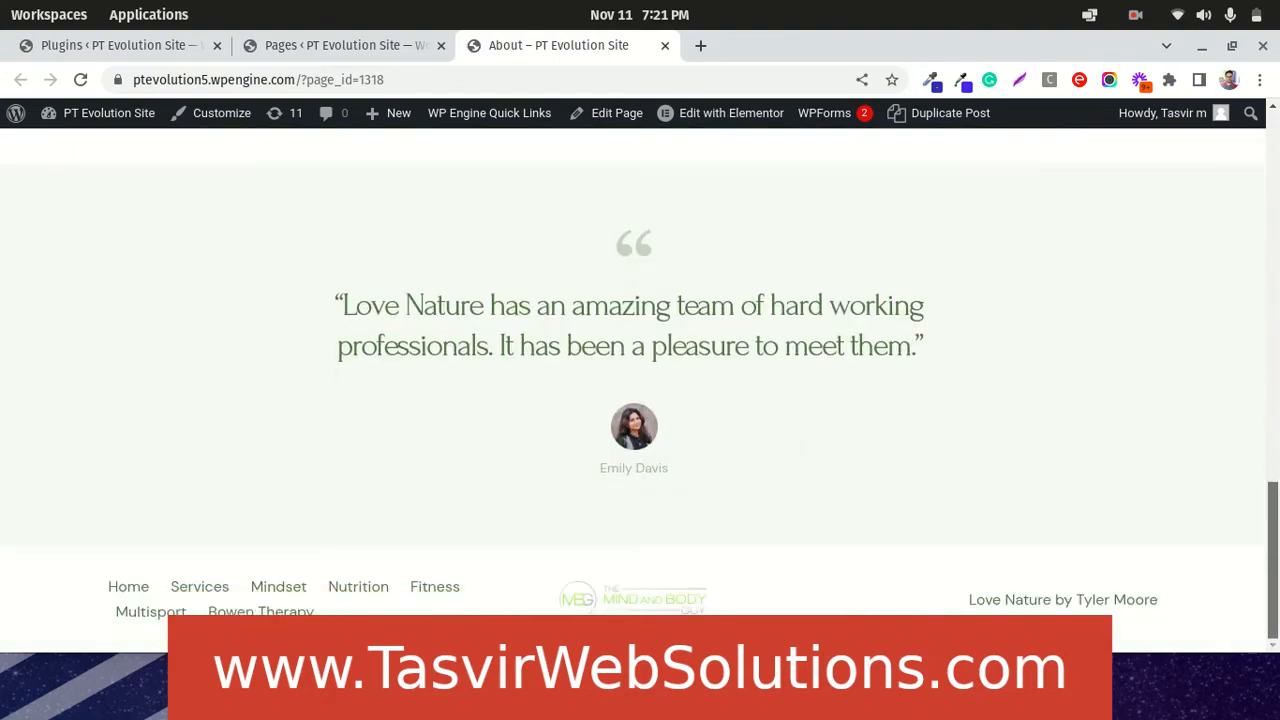
scroll(640, 380, up, 15)
Clone the published About page from the site's list of pages
click(310, 45)
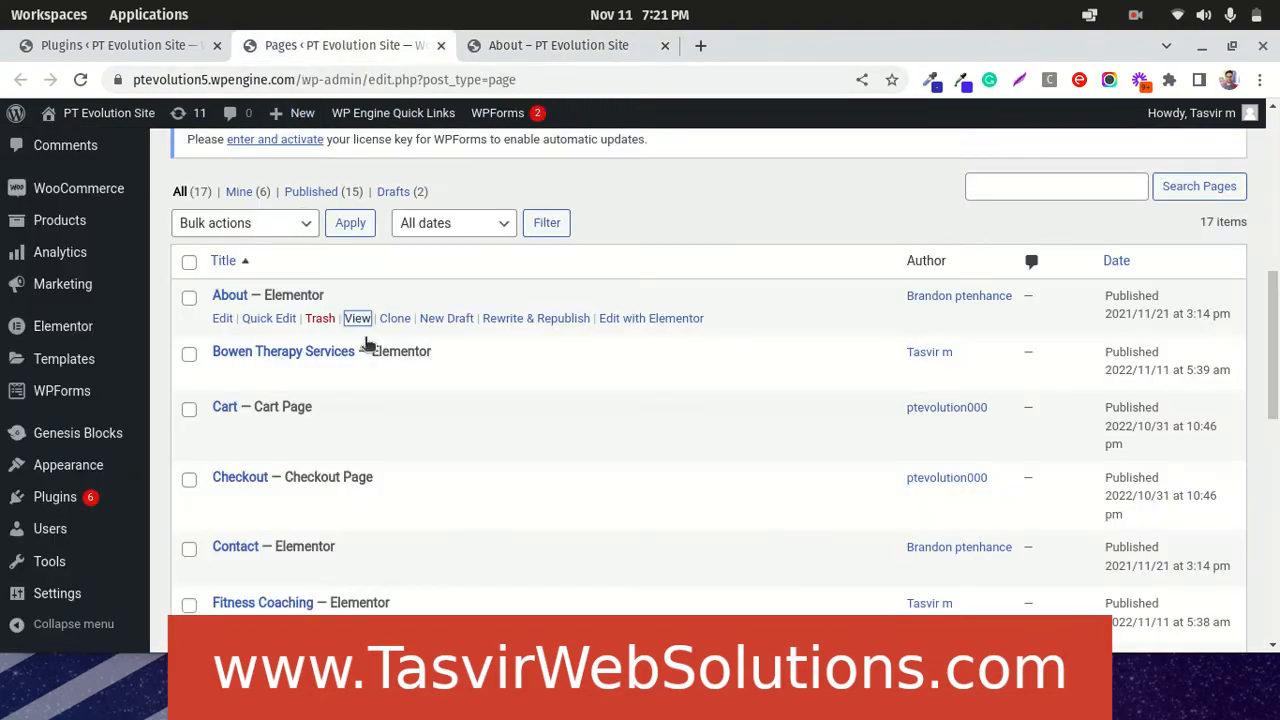
scroll(414, 338, up, 2)
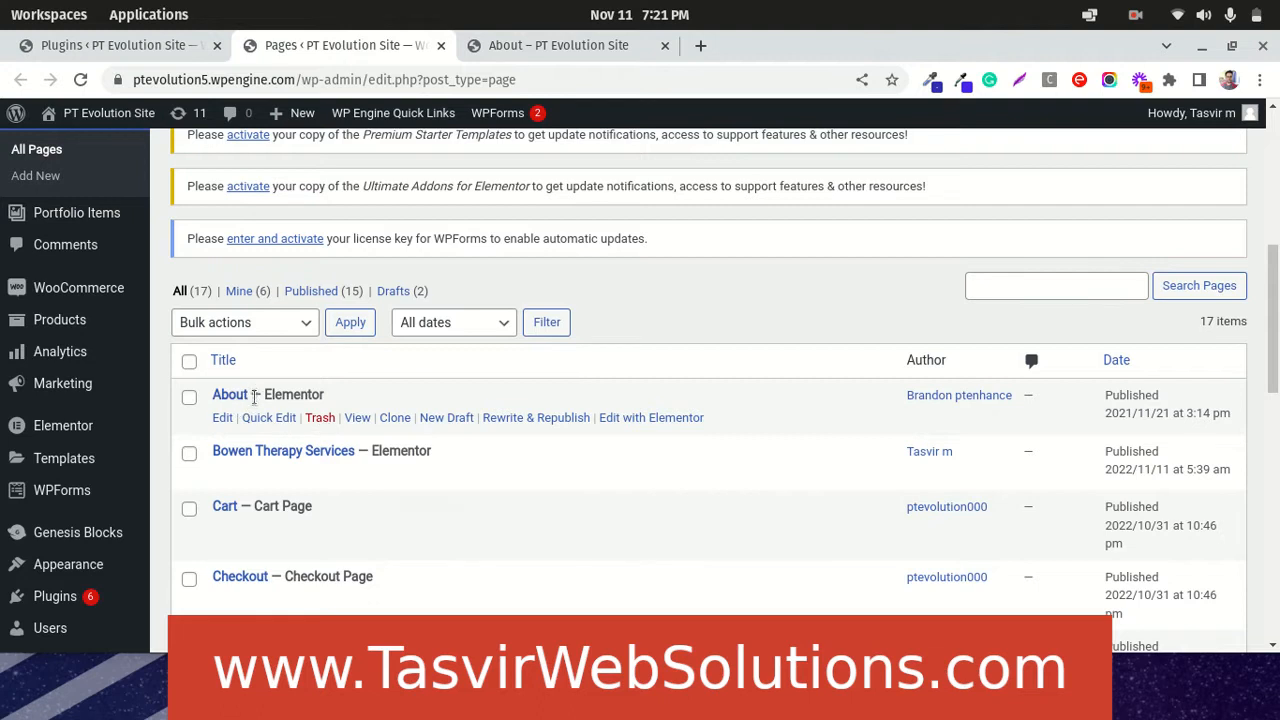
scroll(254, 396, down, 1)
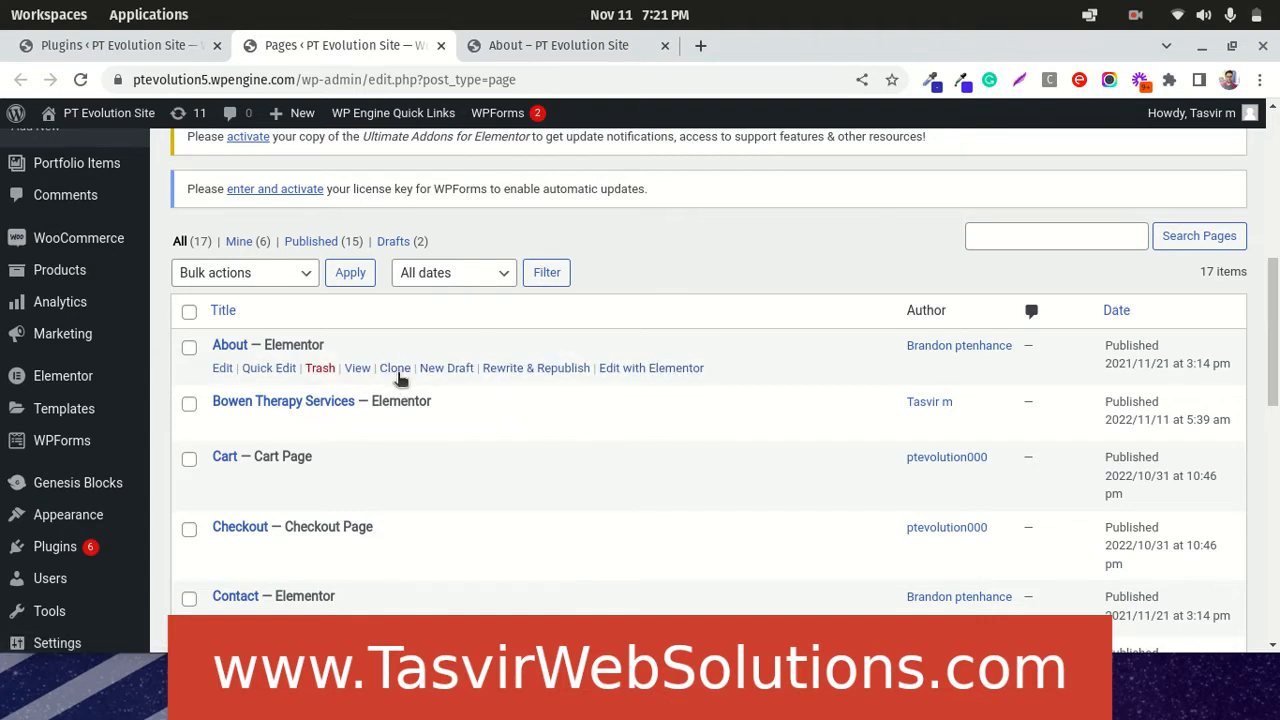
click(396, 370)
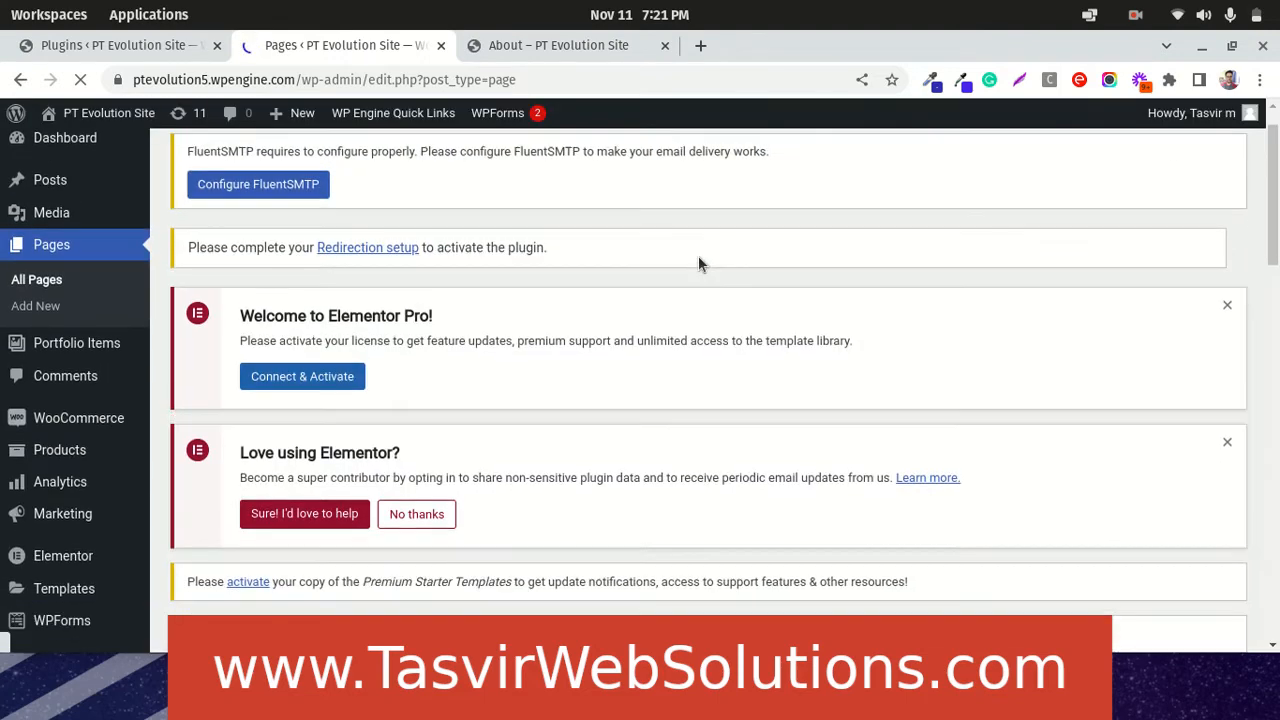
Open the cloned About draft for editing in a new tab, beside the page list, and retitle it "About clone"
scroll(698, 256, down, 5)
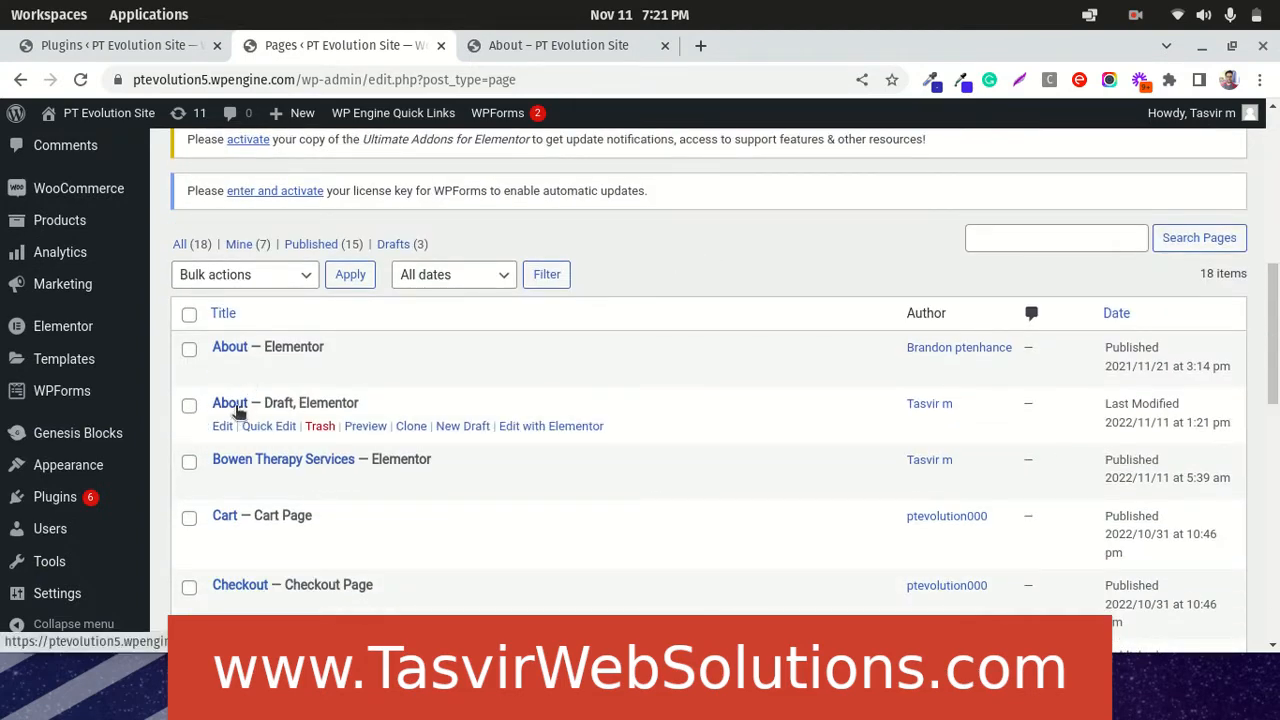
right_click(237, 410)
click(322, 423)
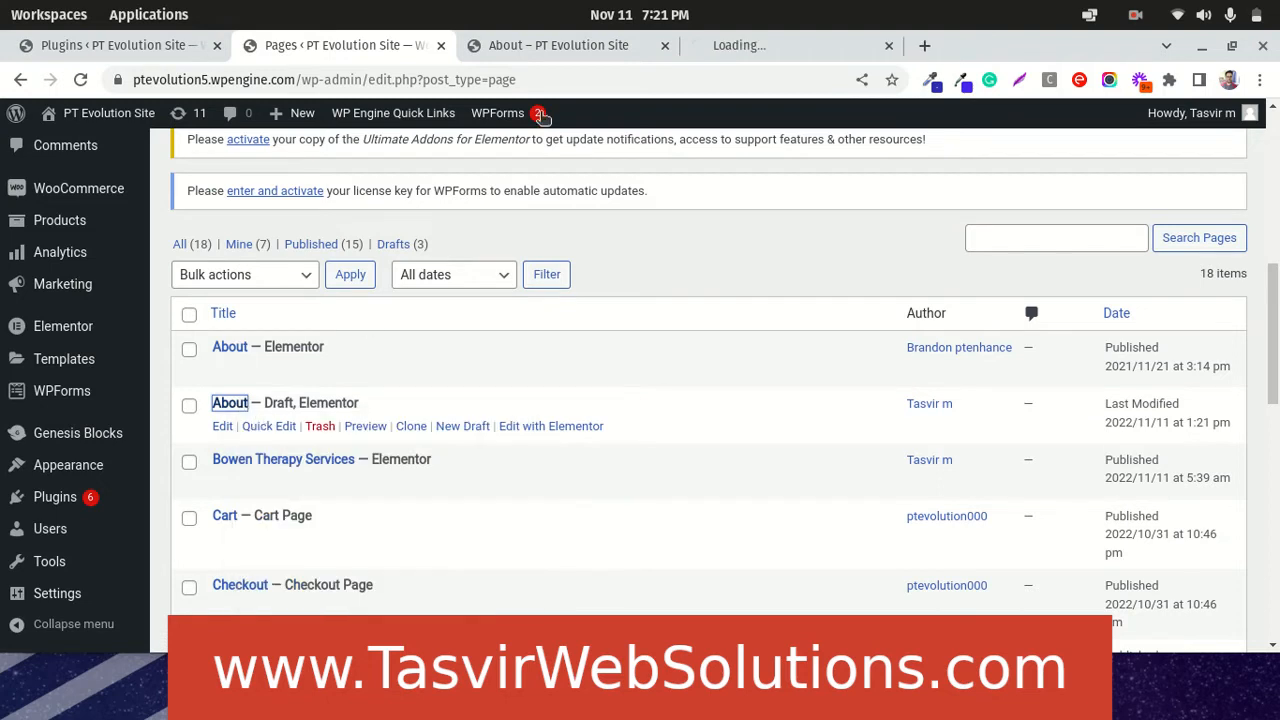
click(786, 50)
drag(779, 47, 647, 46)
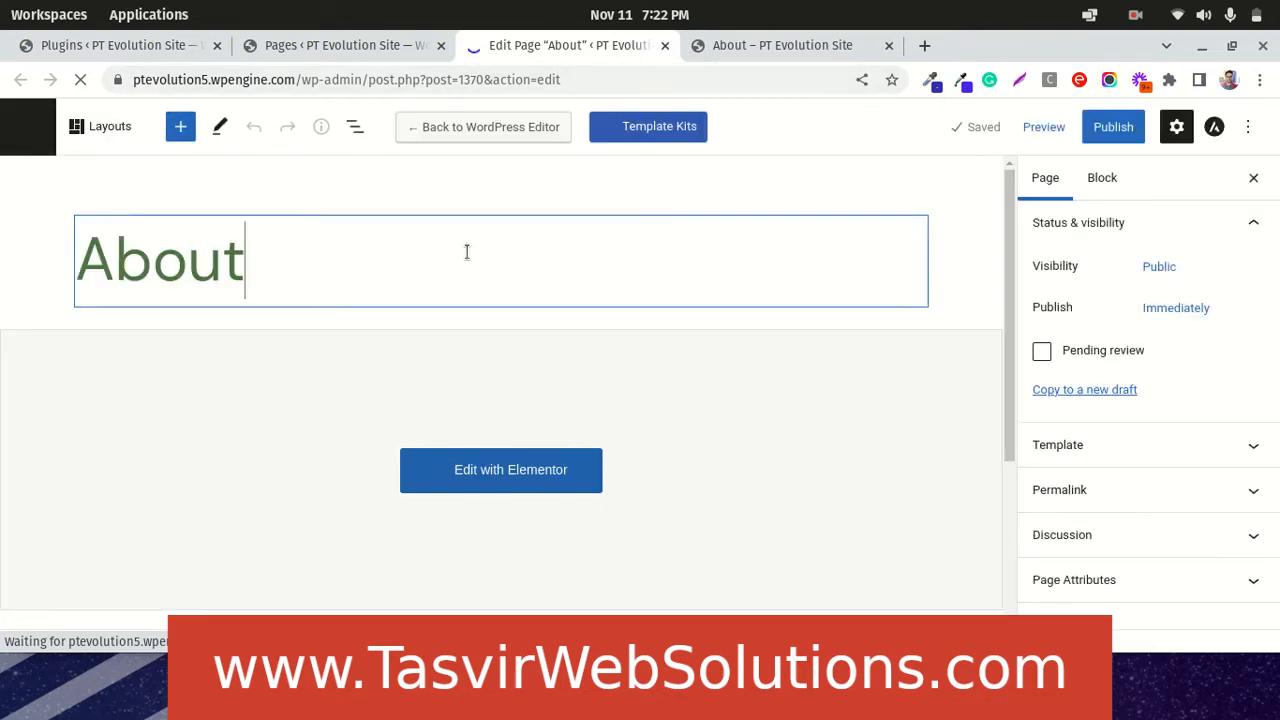
text(clone)
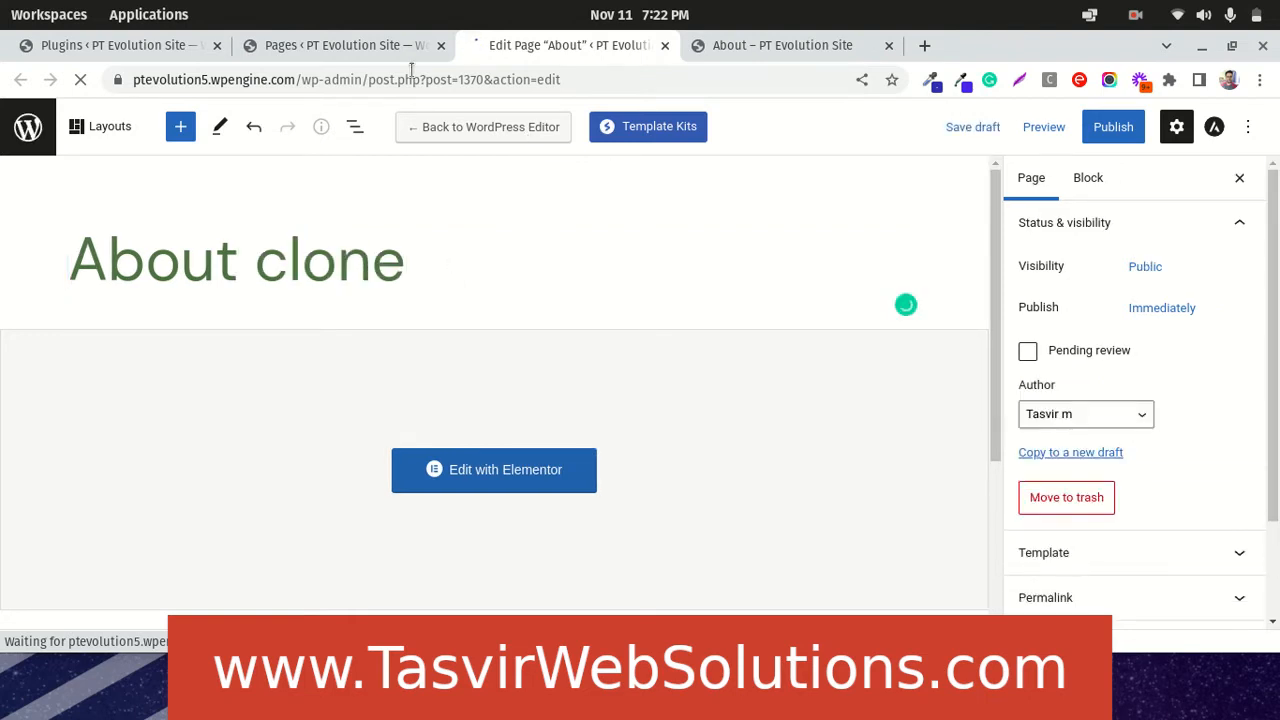
Publish the About clone page and dismiss the post-publish information
click(738, 50)
mouse_move(1273, 190)
mouse_down()
mouse_move(1273, 515)
mouse_move(1273, 190)
mouse_up()
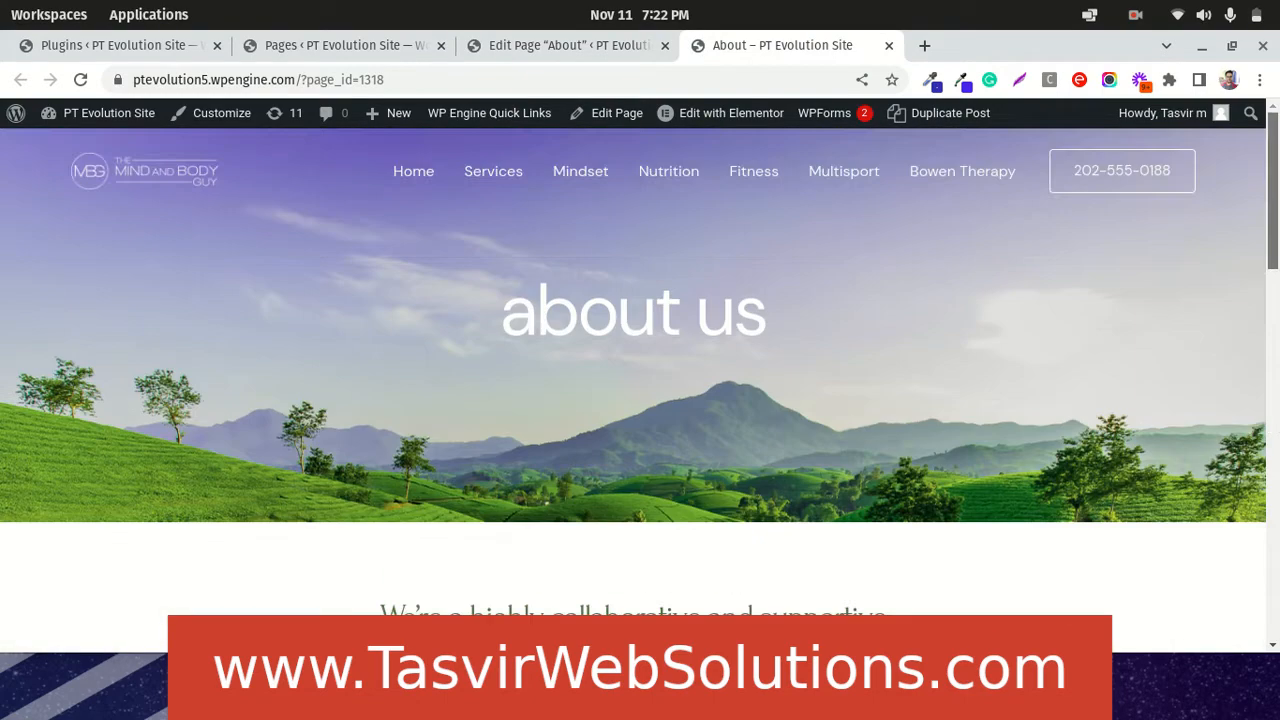
click(503, 45)
click(1109, 128)
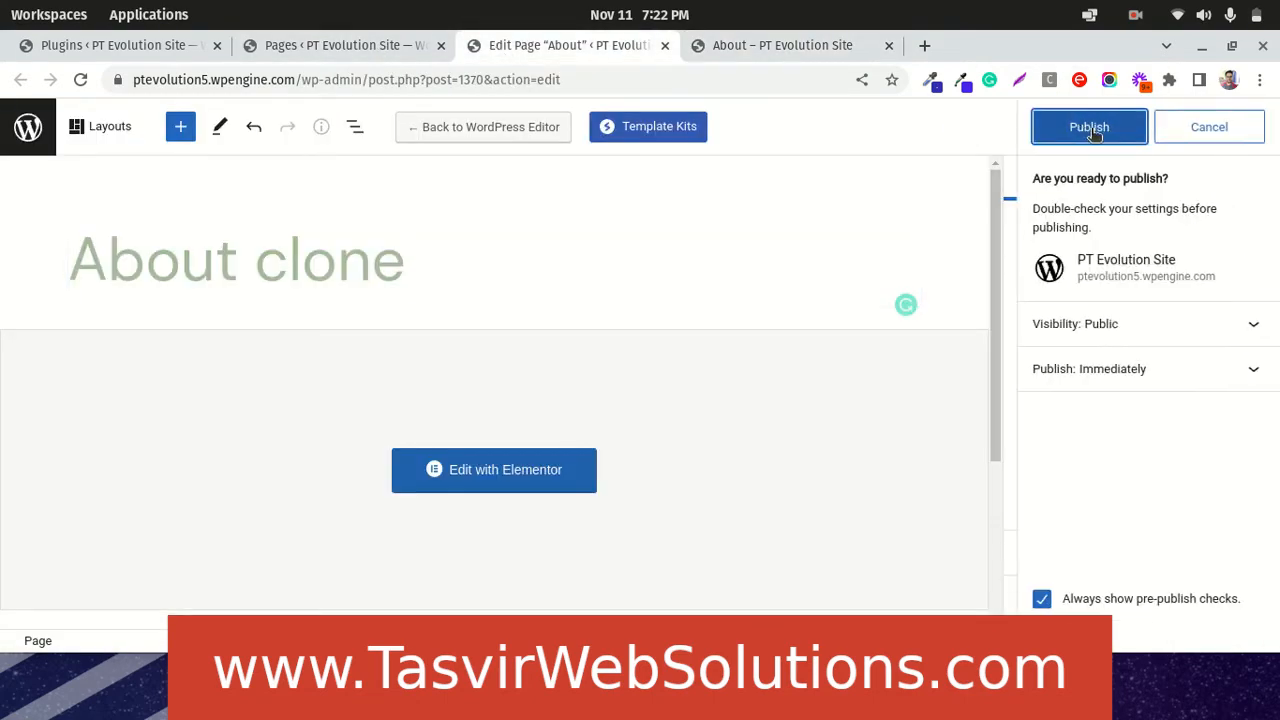
click(1100, 129)
click(815, 50)
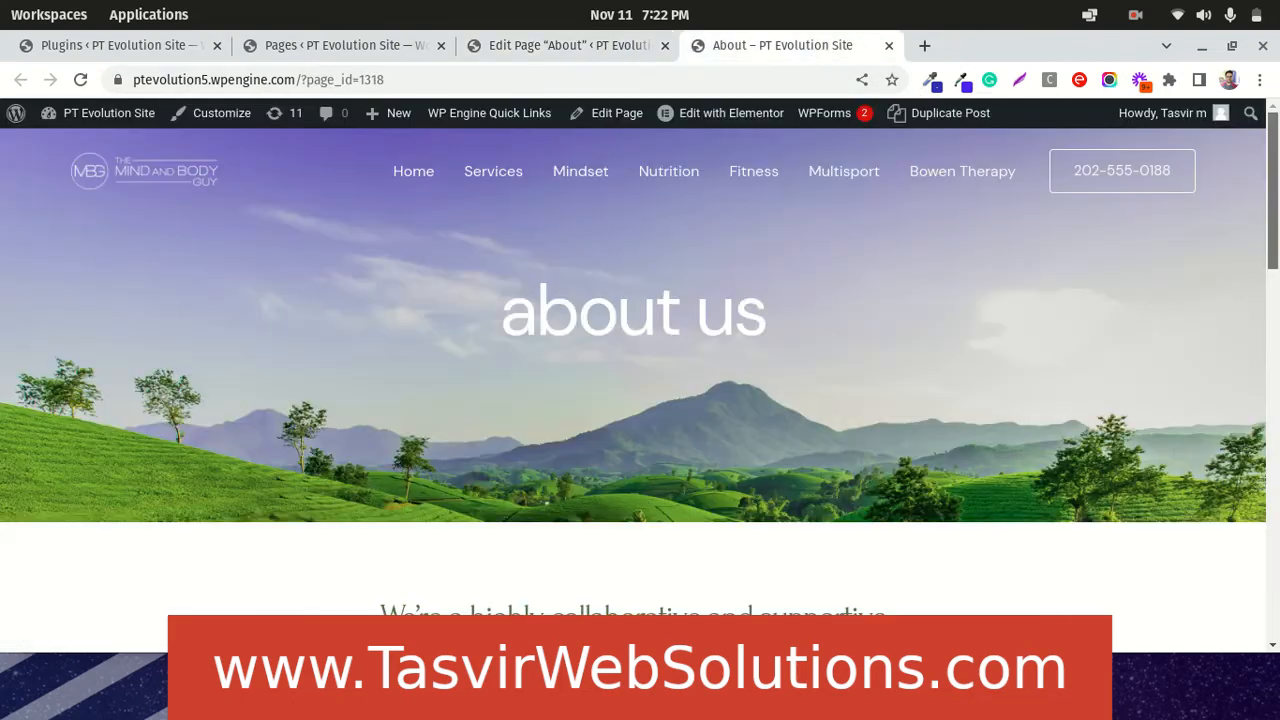
scroll(640, 380, down, 8)
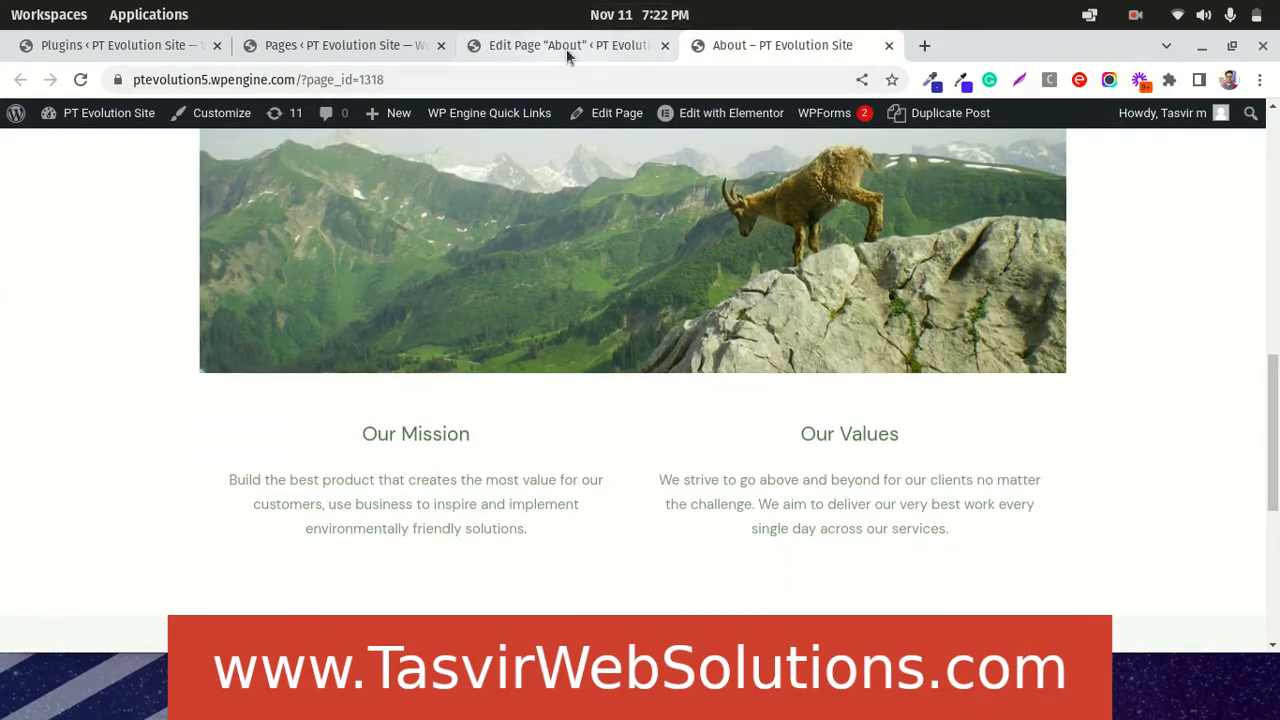
click(566, 47)
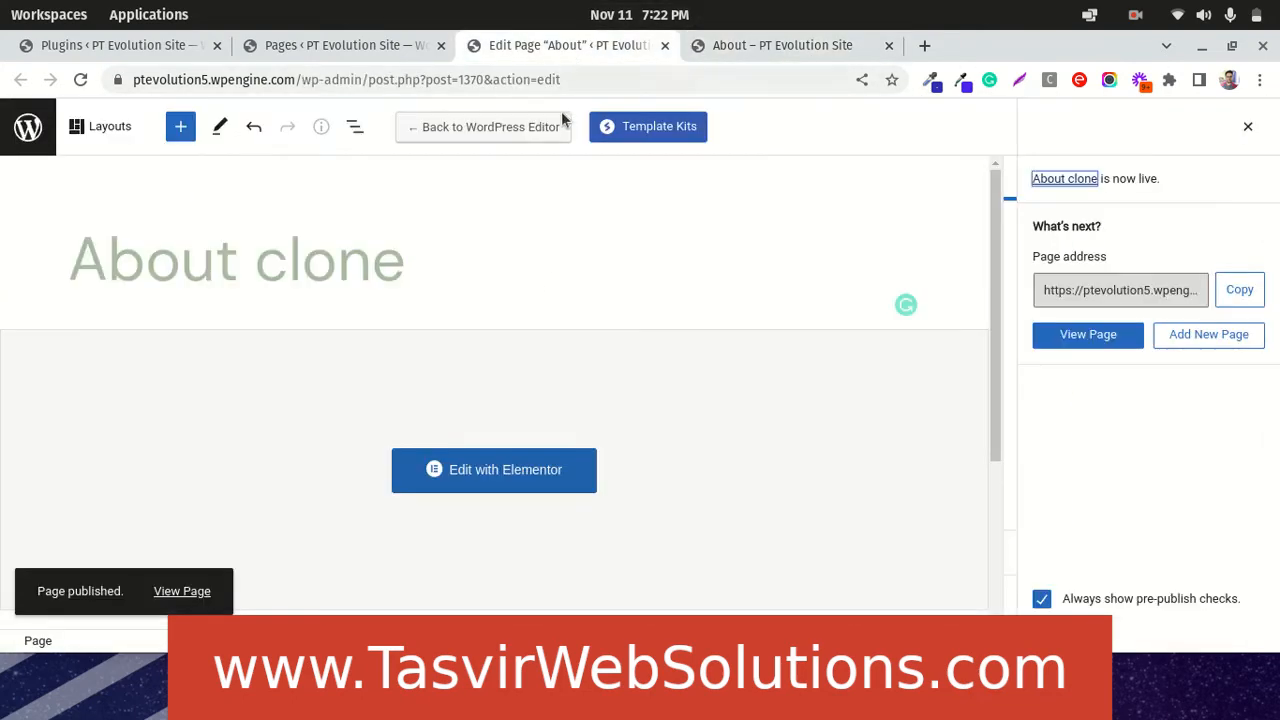
click(1248, 127)
Open the About clone page's permalink in a new browser tab and switch to it
scroll(1153, 357, down, 2)
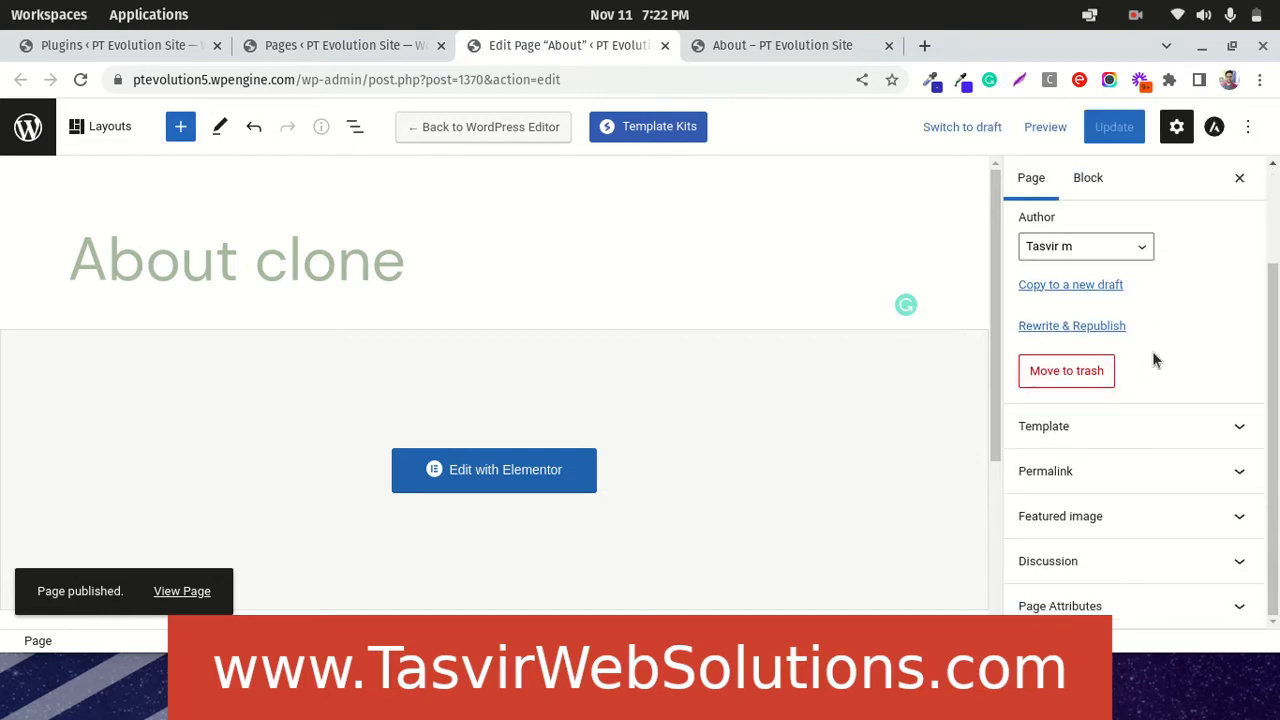
click(1160, 470)
scroll(1150, 460, down, 2)
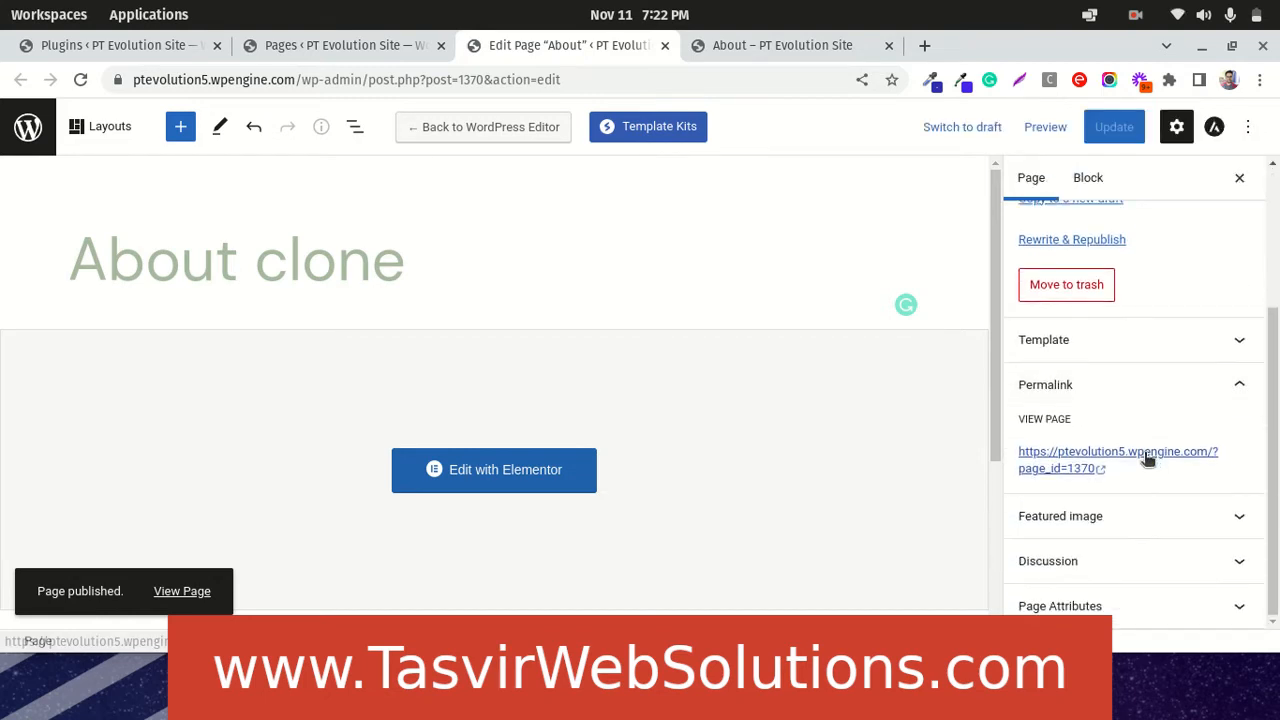
right_click(1160, 456)
click(1080, 471)
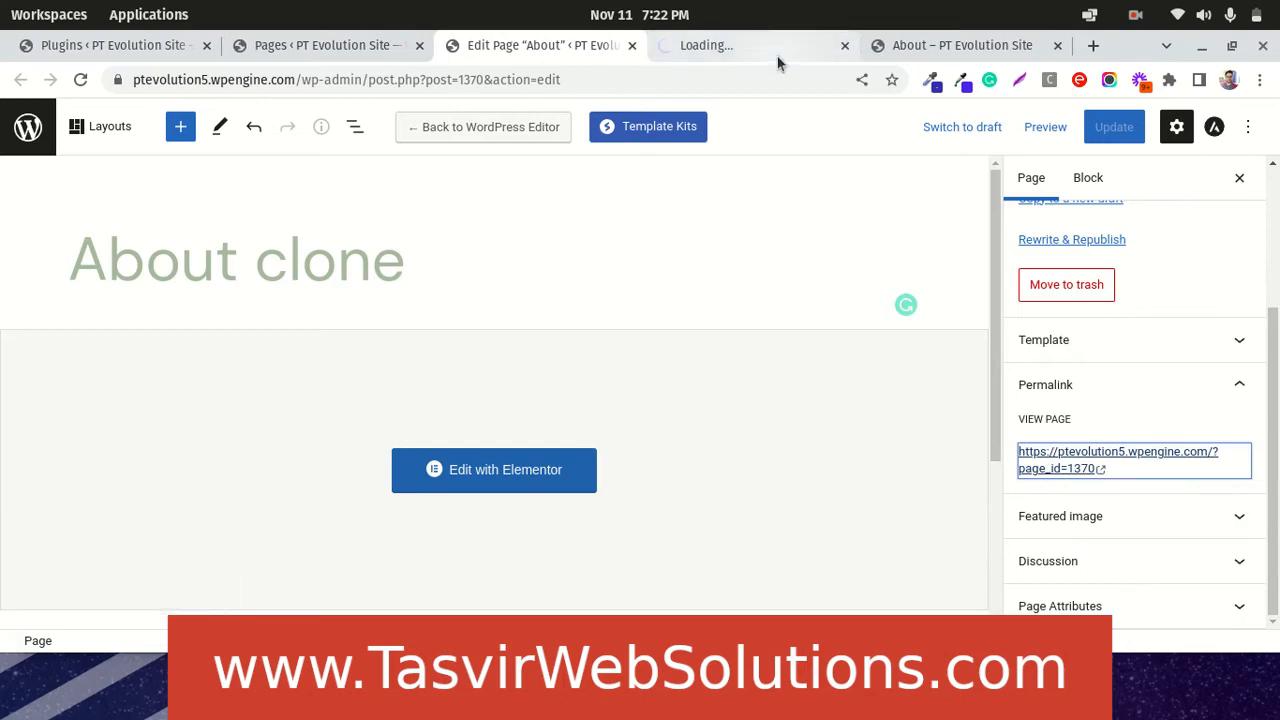
click(777, 56)
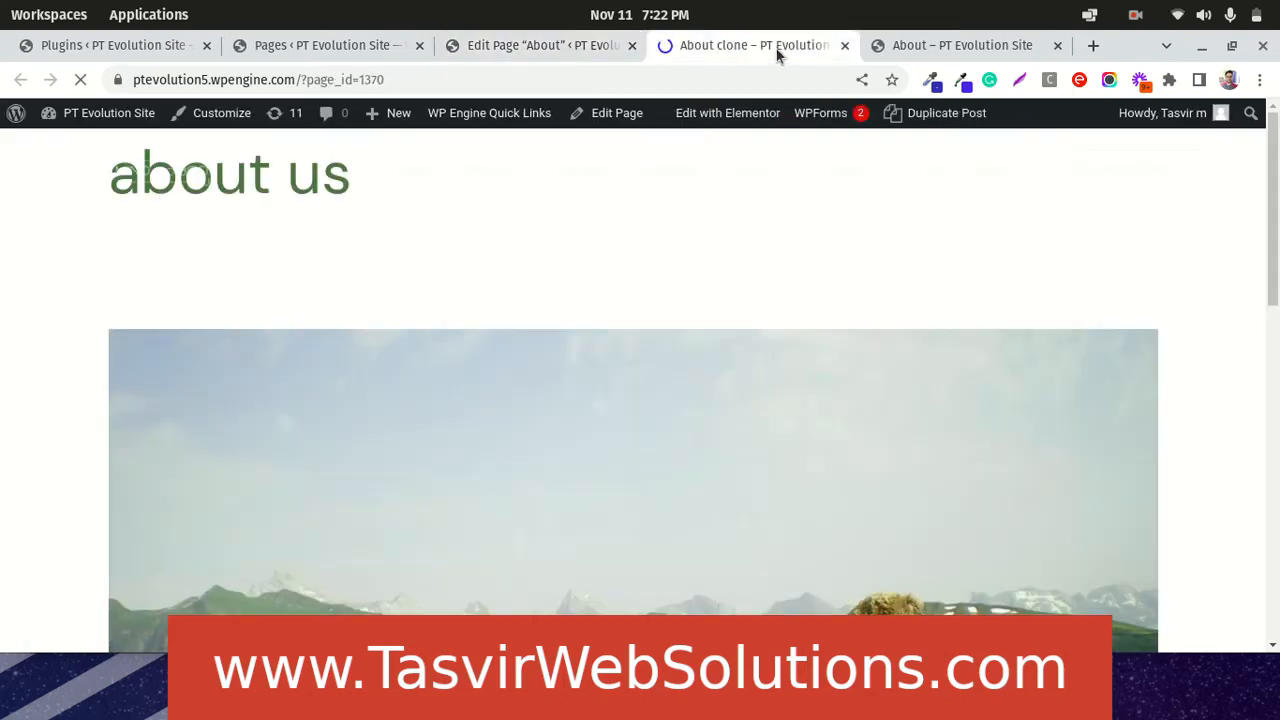
Compare the live About clone page with the original About page, checking the hero section, text alignment, image, testimonial and footer
scroll(483, 230, down, 10)
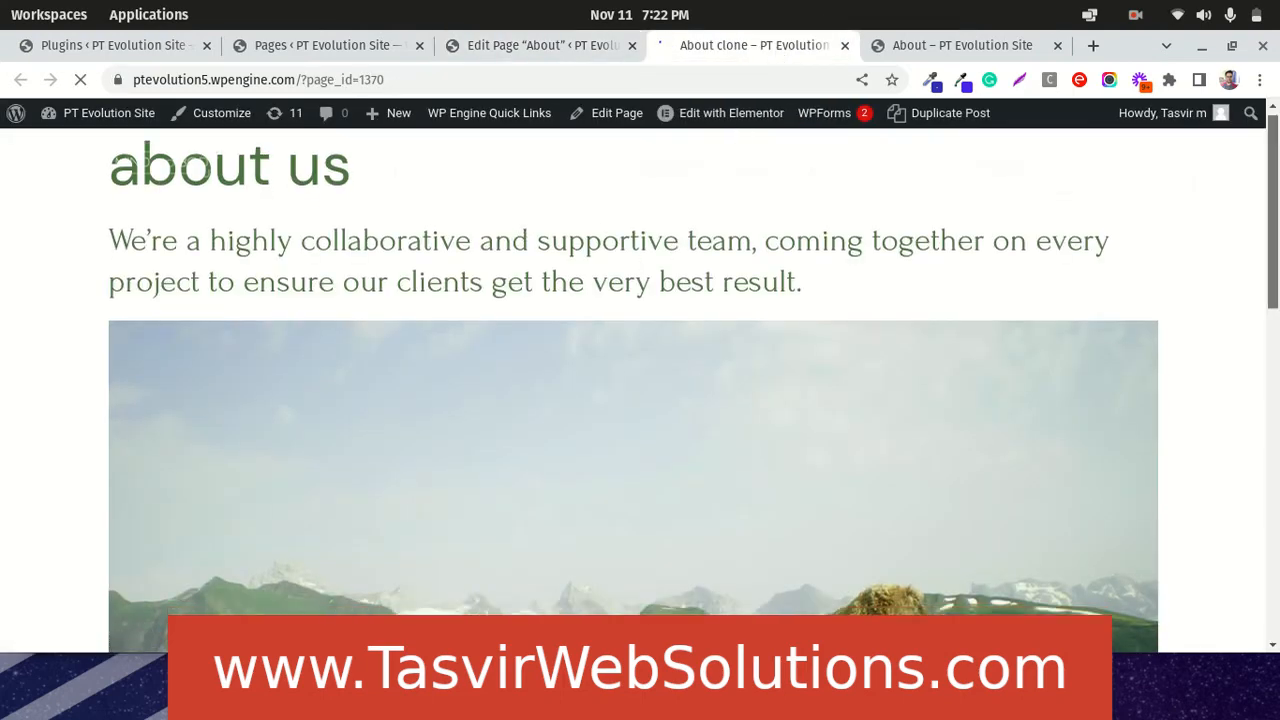
scroll(640, 380, down, 2)
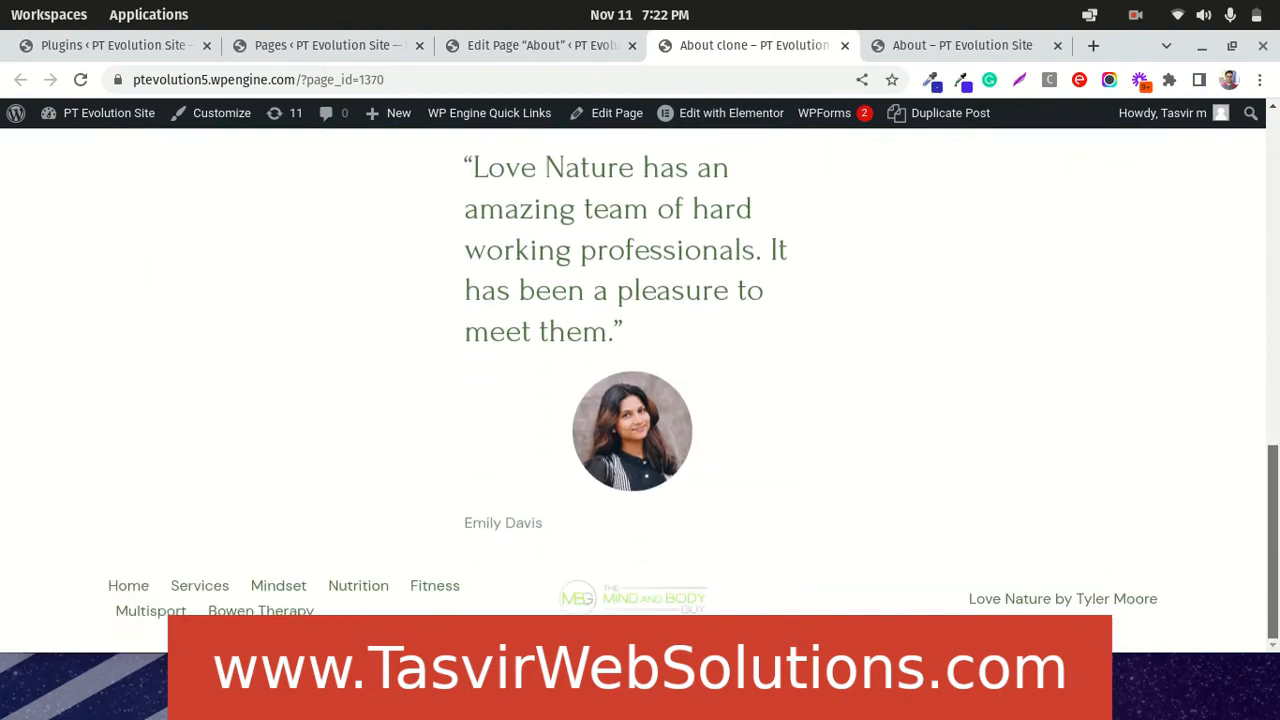
scroll(1157, 200, up, 12)
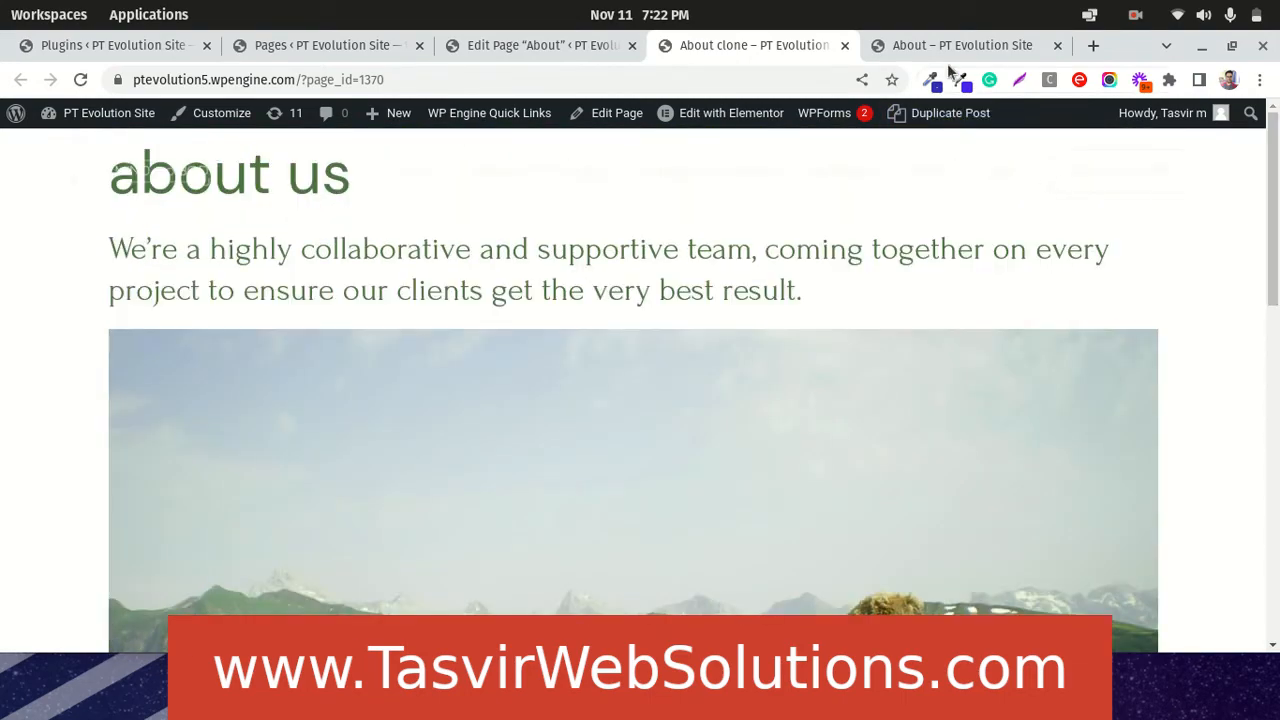
click(948, 52)
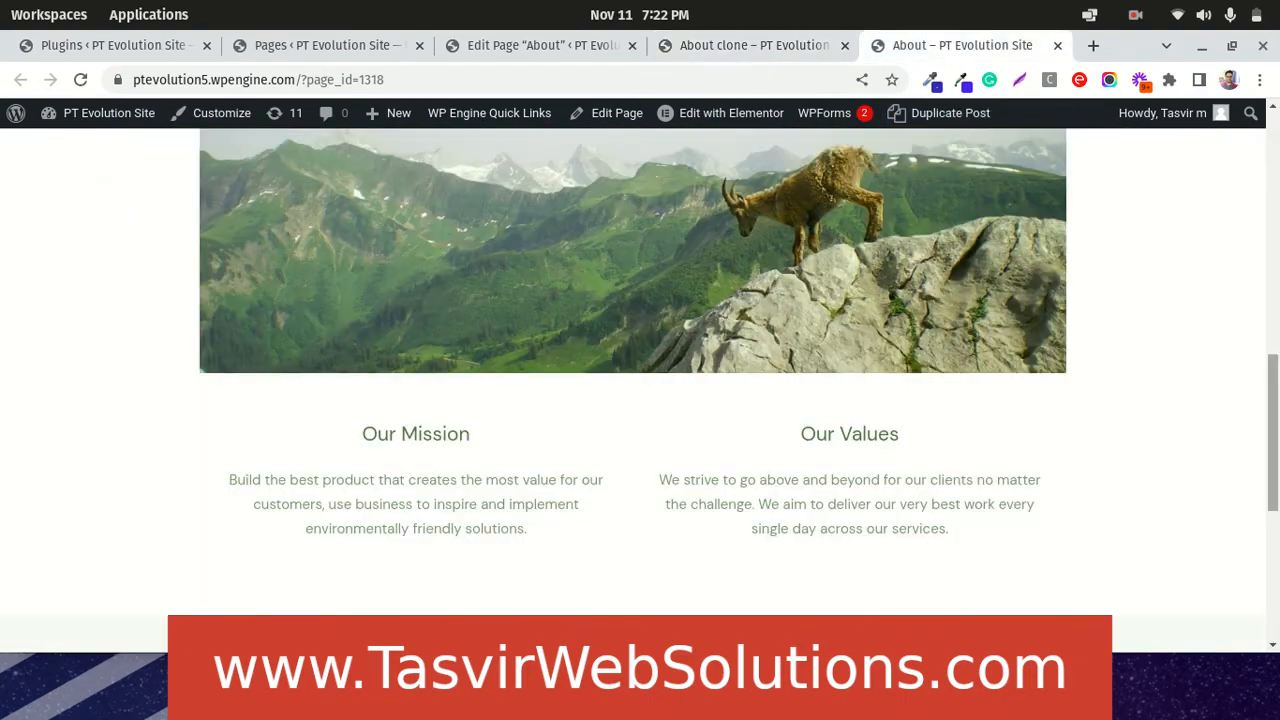
scroll(640, 390, down, 4)
drag(1274, 549, 1278, 182)
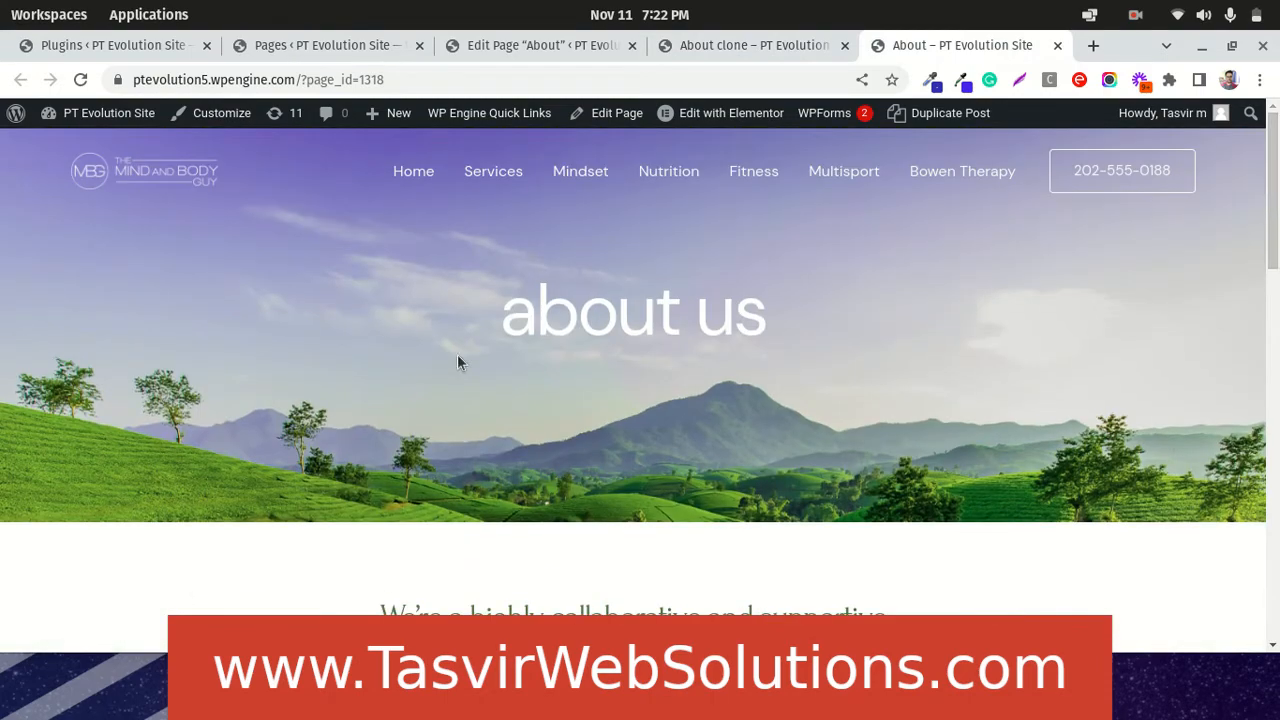
scroll(1223, 246, down, 3)
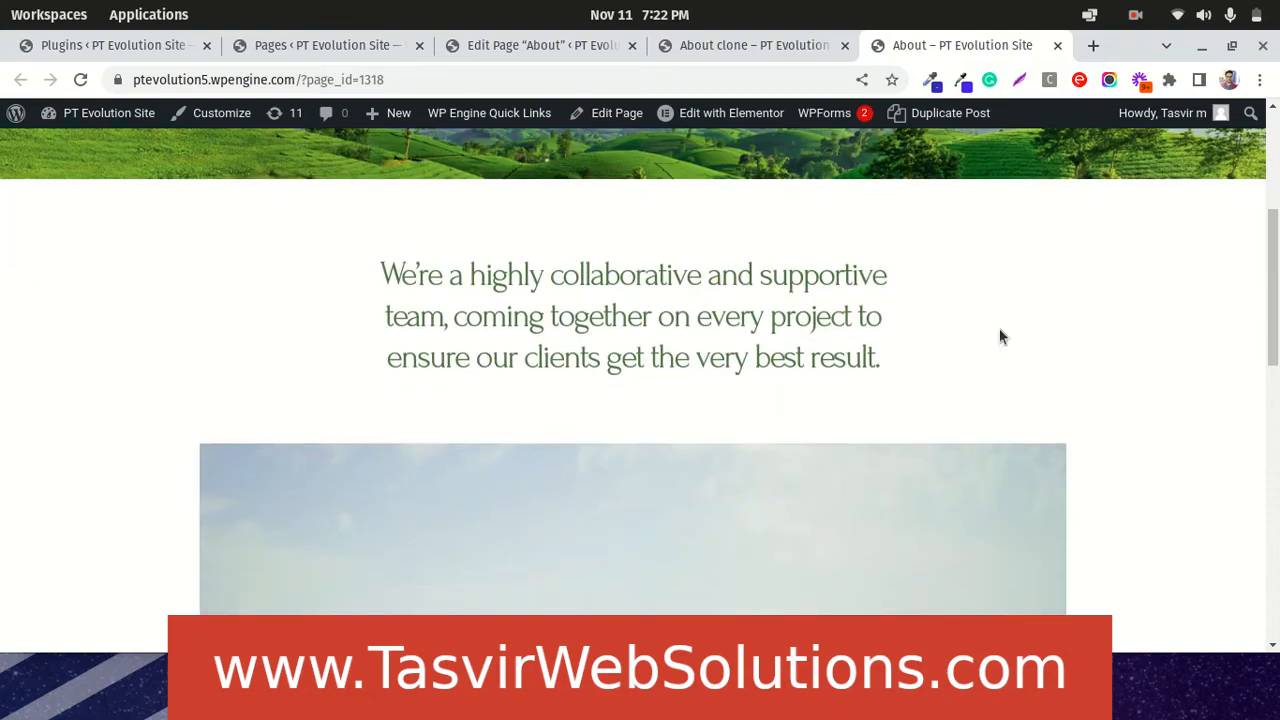
scroll(972, 316, down, 8)
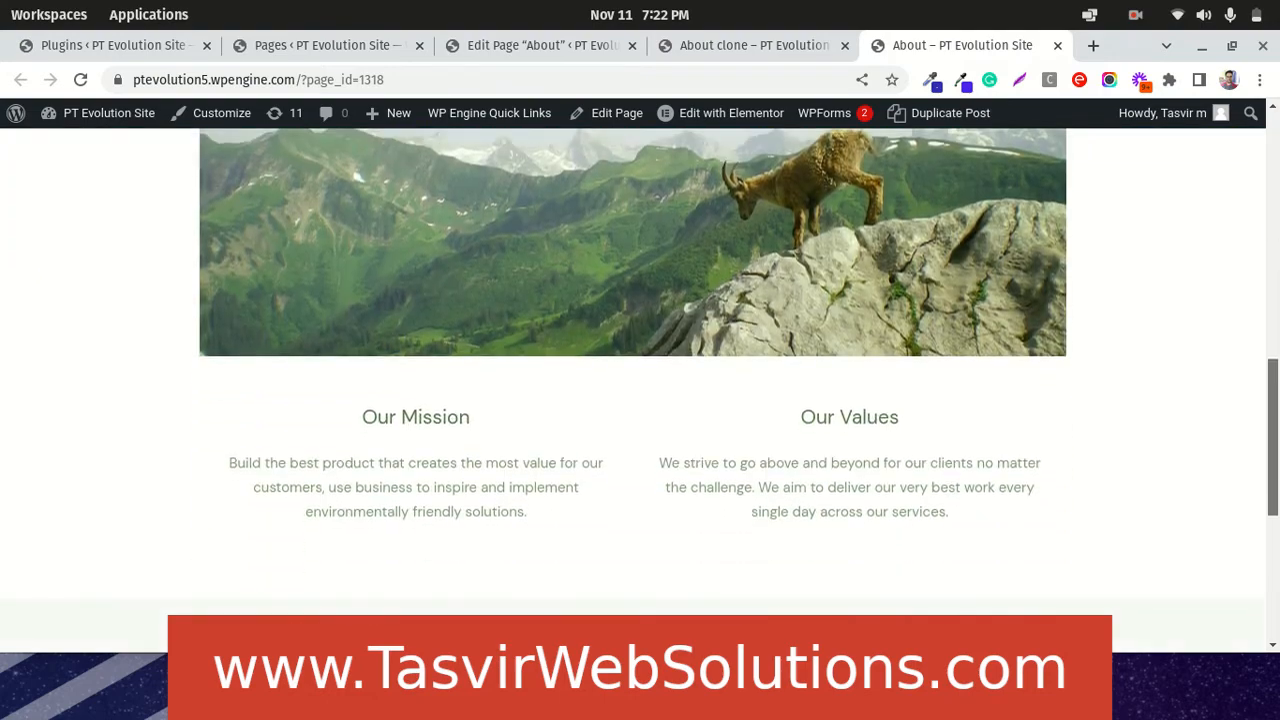
scroll(640, 400, down, 3)
click(766, 45)
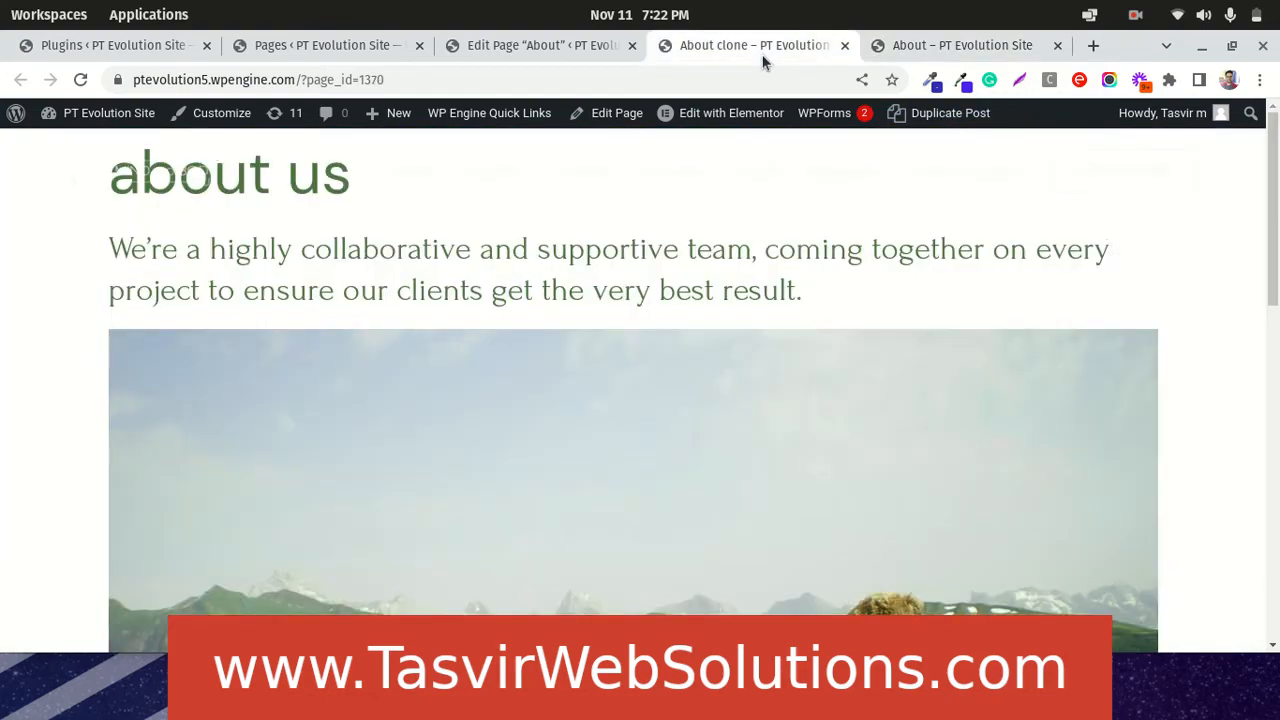
scroll(1230, 232, down, 10)
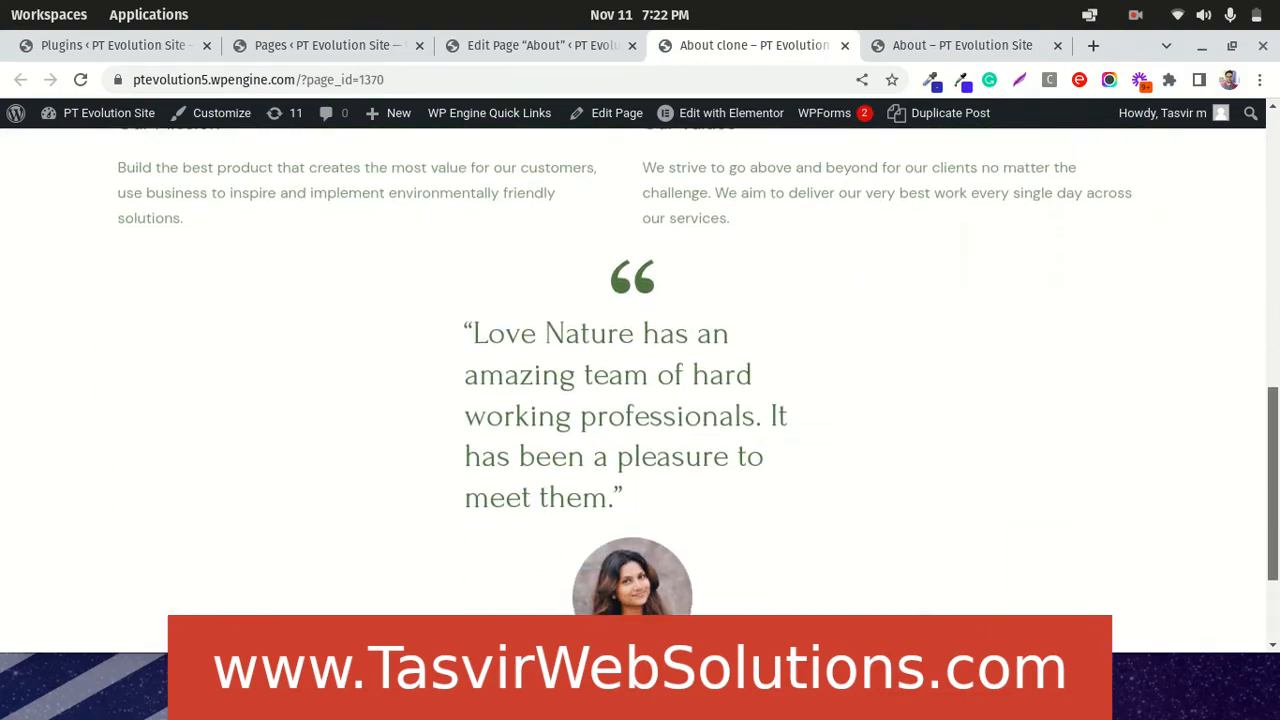
scroll(640, 390, up, 10)
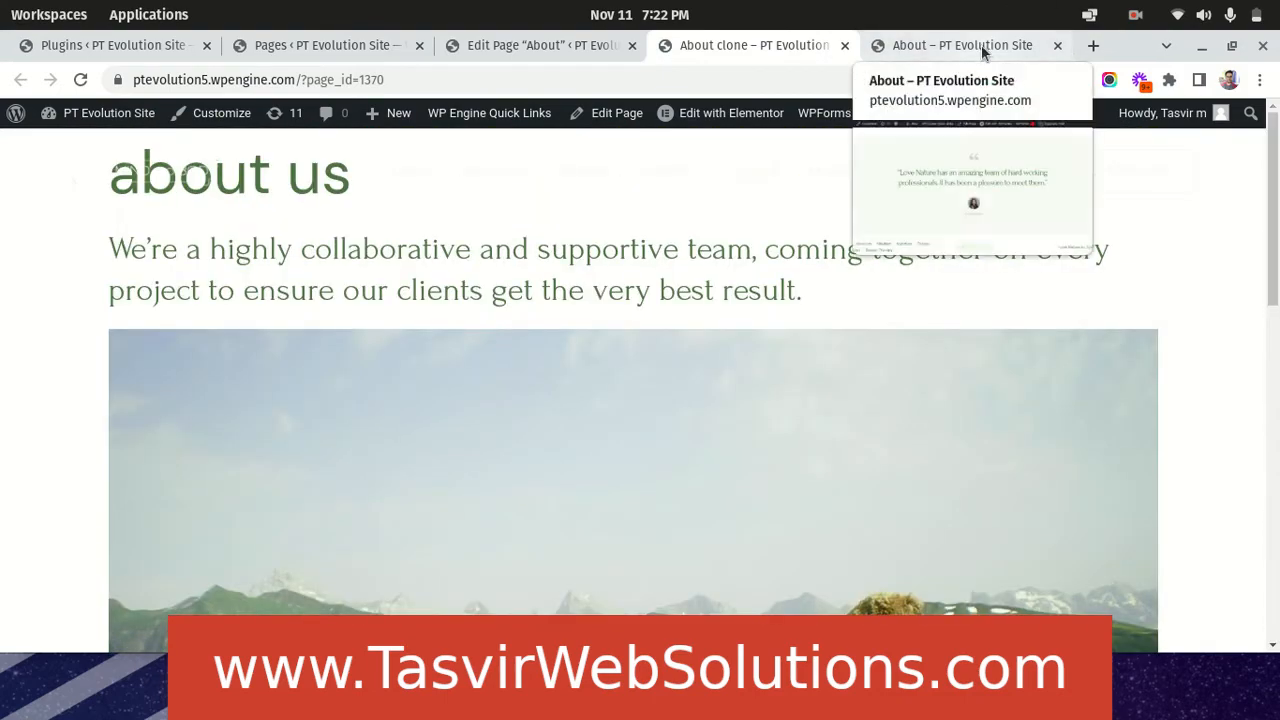
click(983, 47)
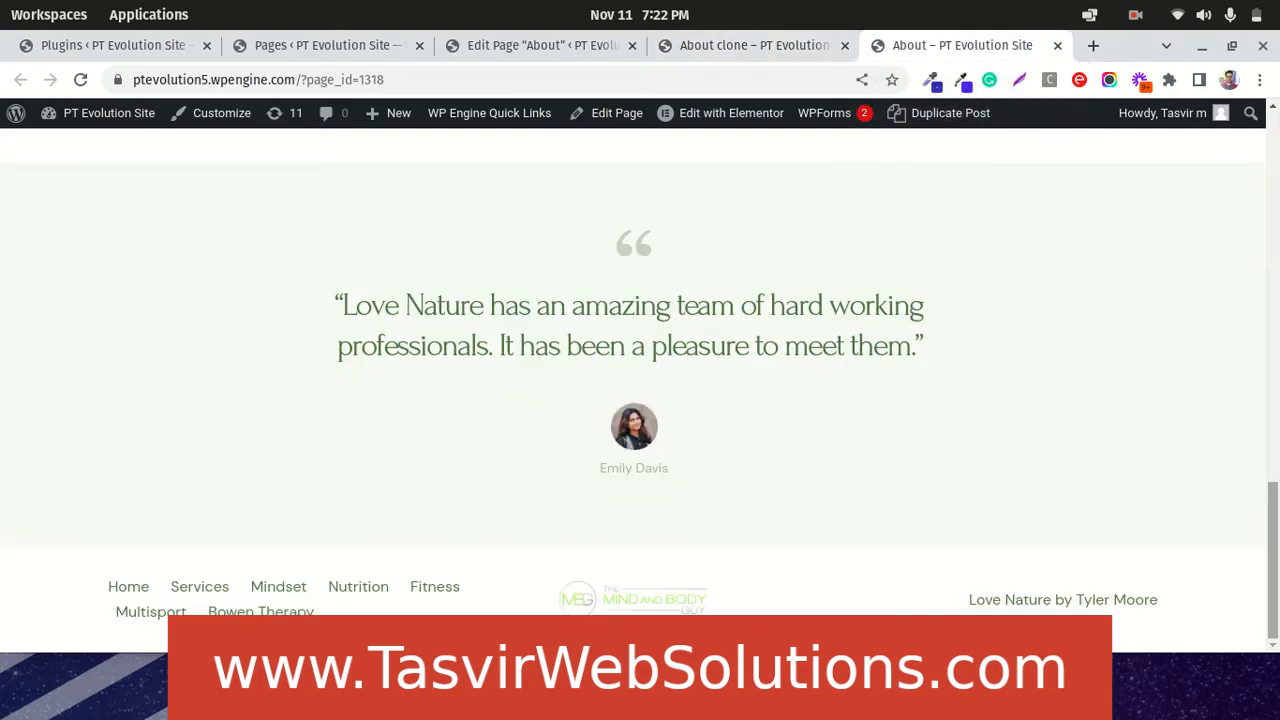
scroll(640, 390, up, 10)
click(703, 52)
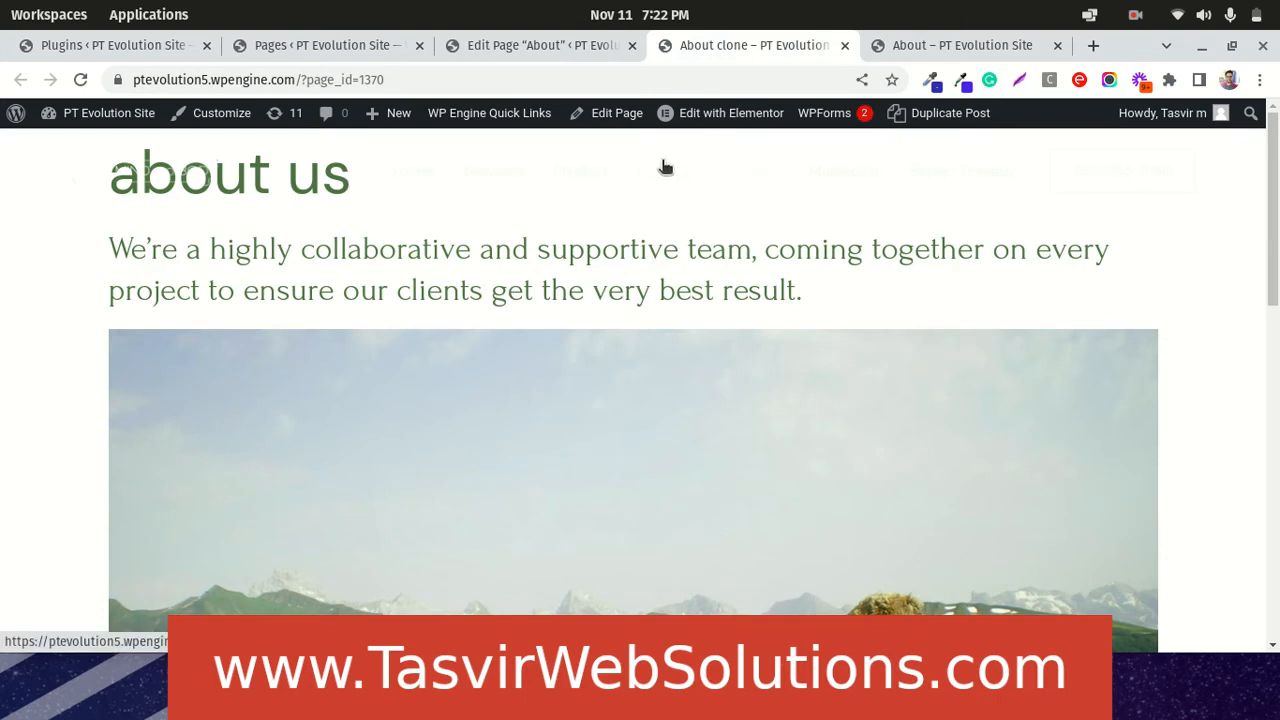
Open the About clone page in the Elementor editor and check its layout from the hero section to the footer
click(570, 45)
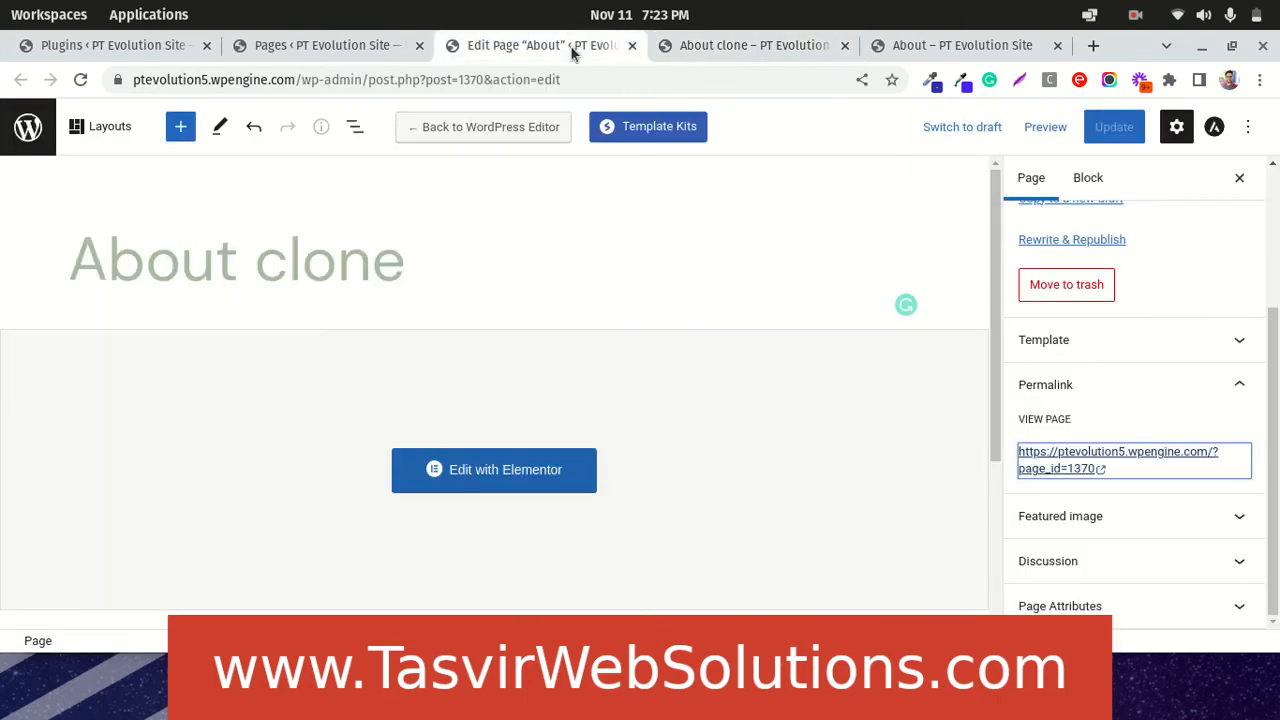
click(571, 477)
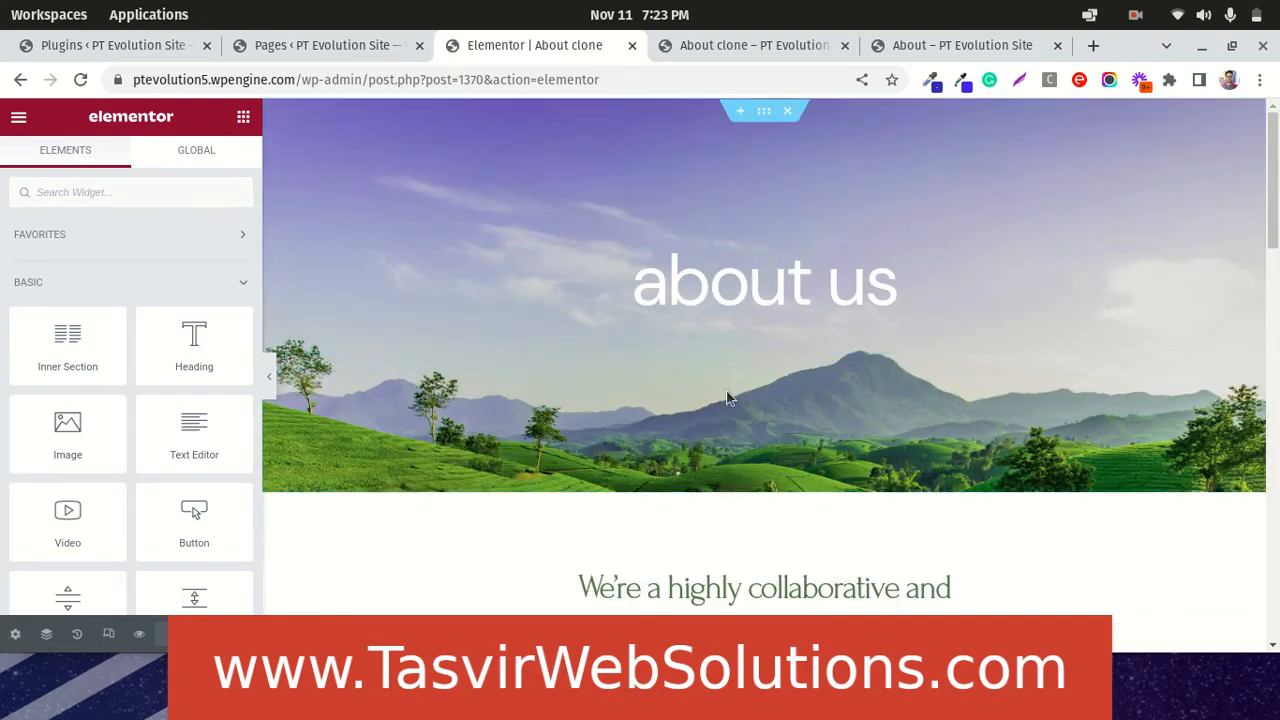
scroll(852, 280, down, 3)
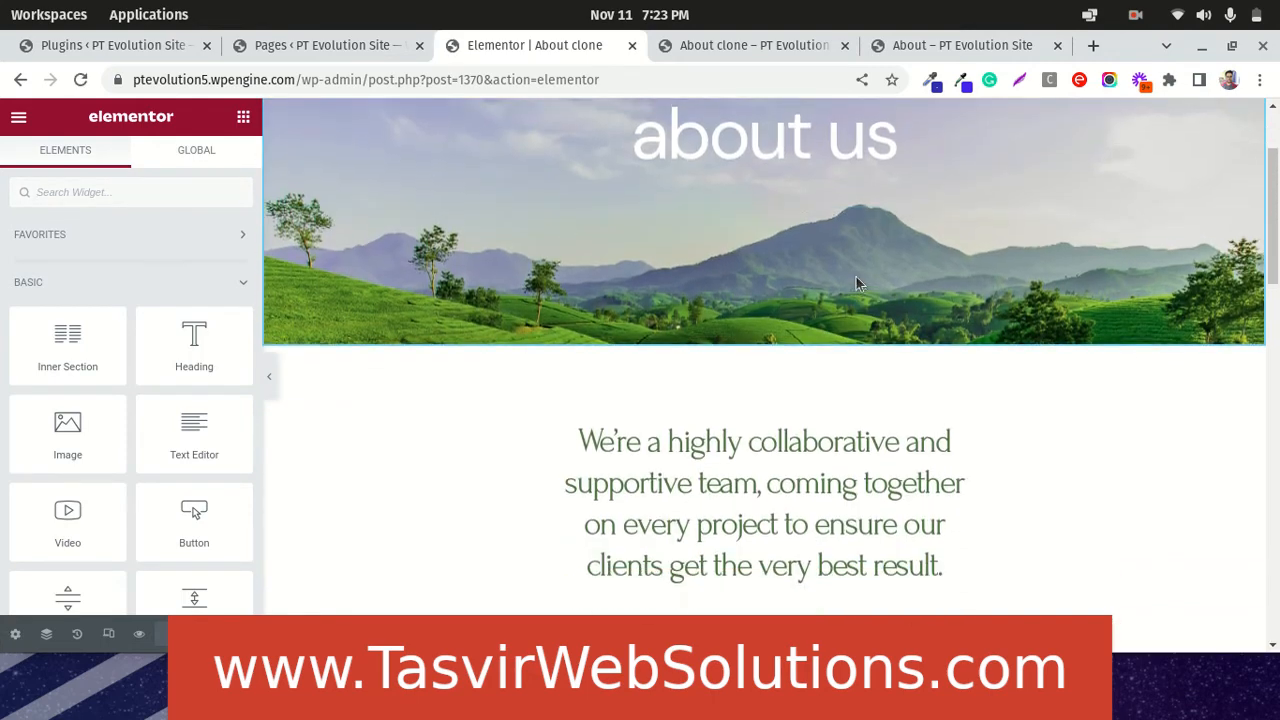
scroll(856, 283, down, 15)
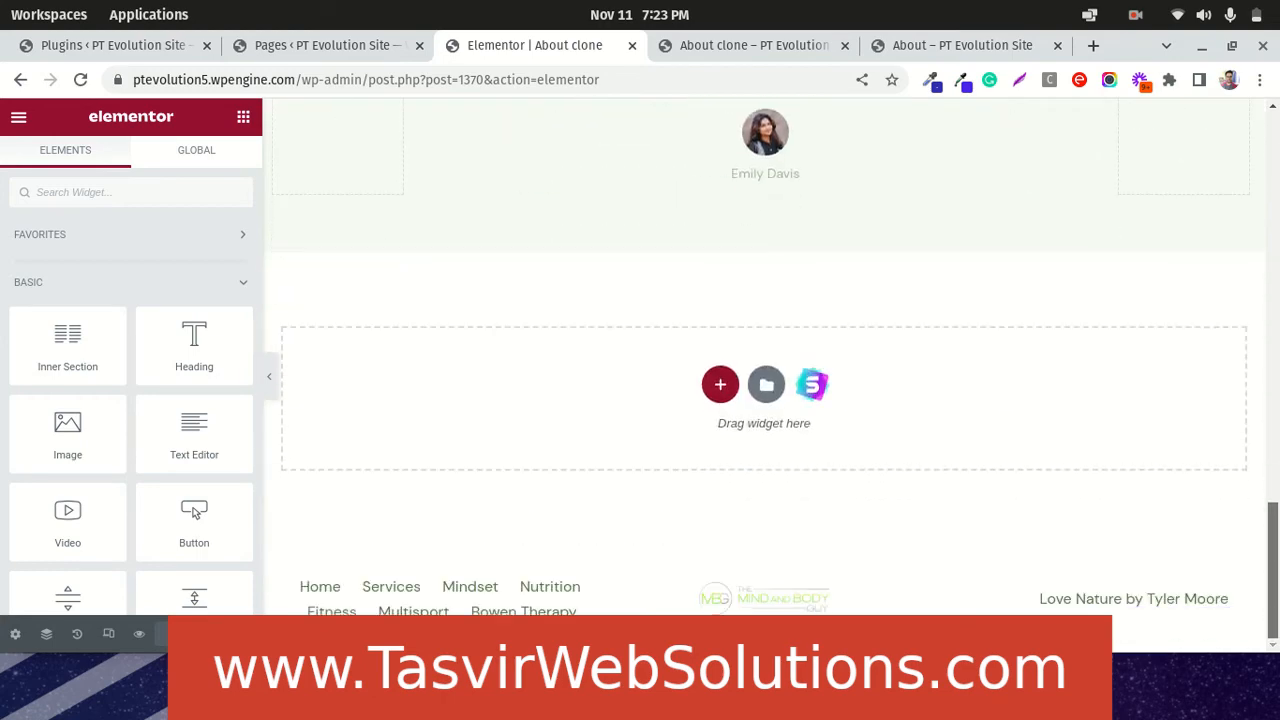
Make a minor spacing edit after "and" in the first line of the intro heading below the hero, and update the page
scroll(764, 360, up, 15)
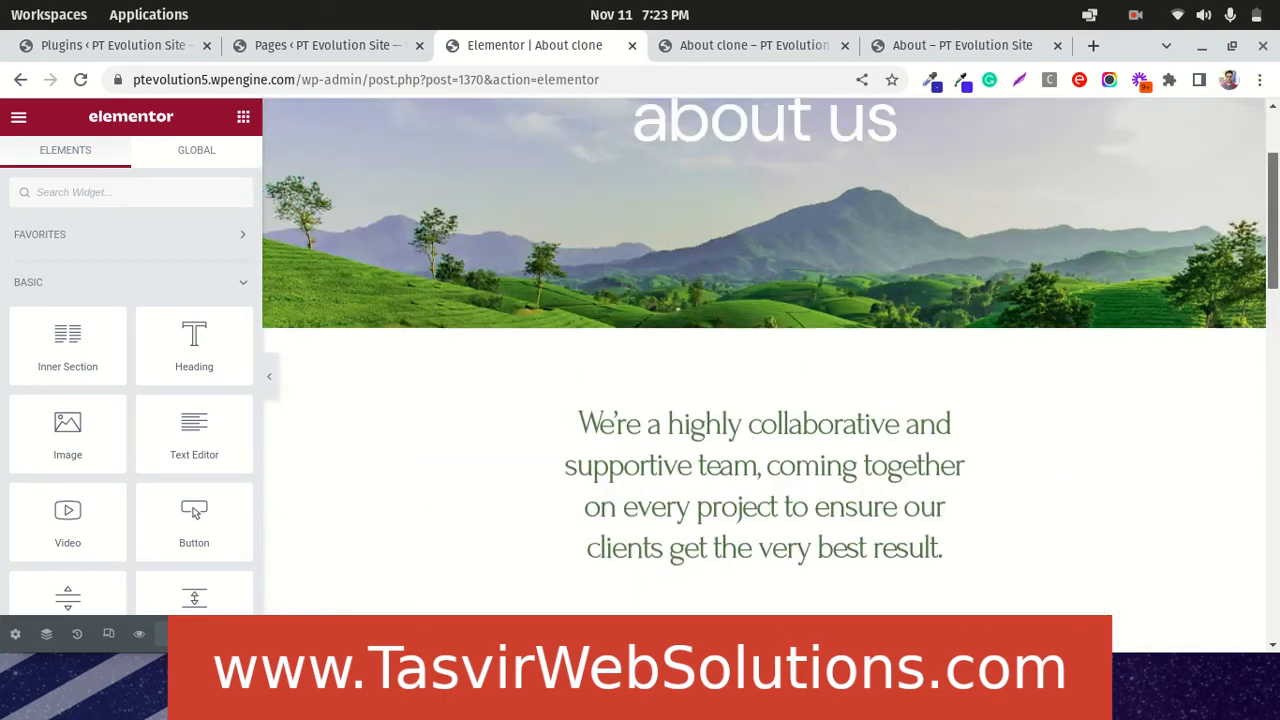
click(978, 453)
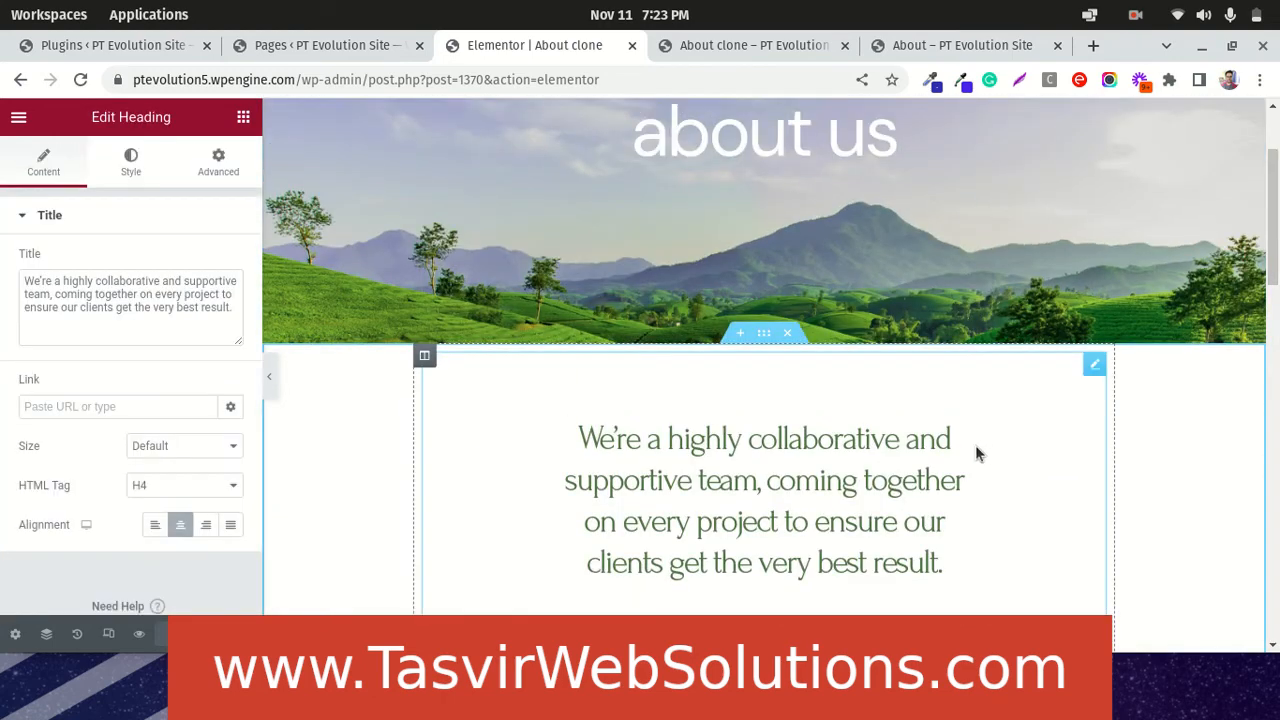
click(953, 441)
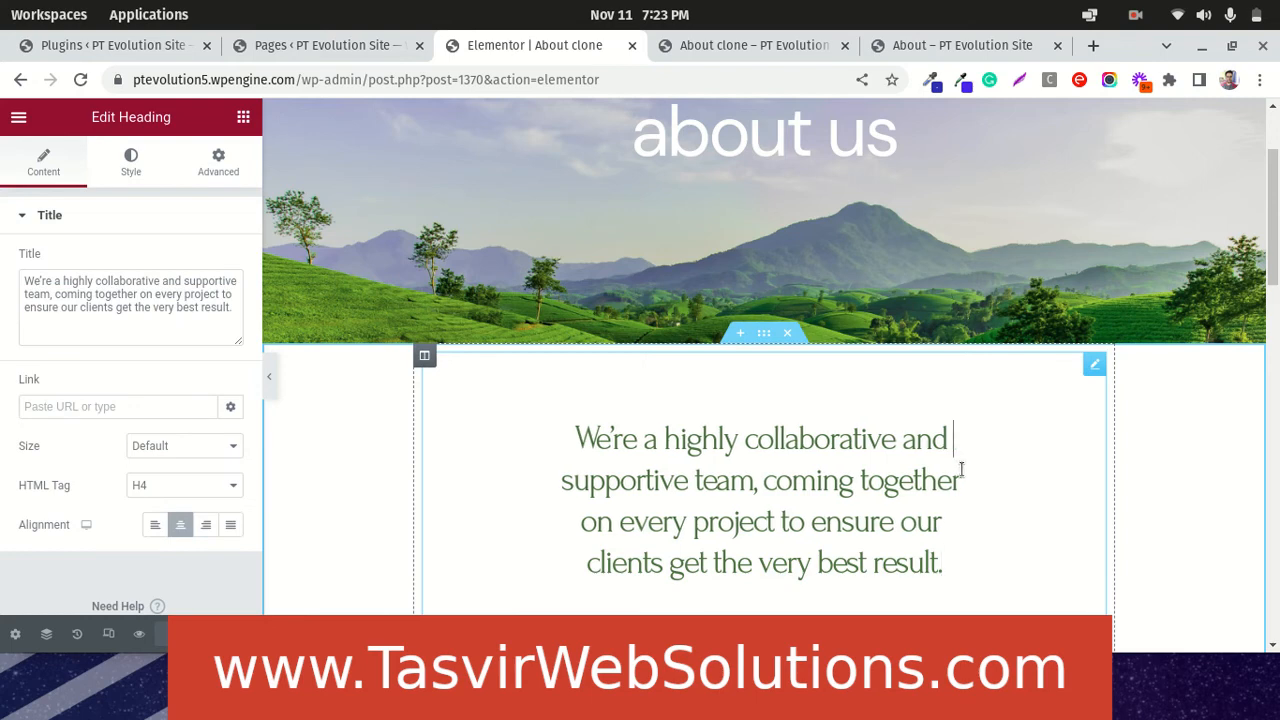
key(Delete)
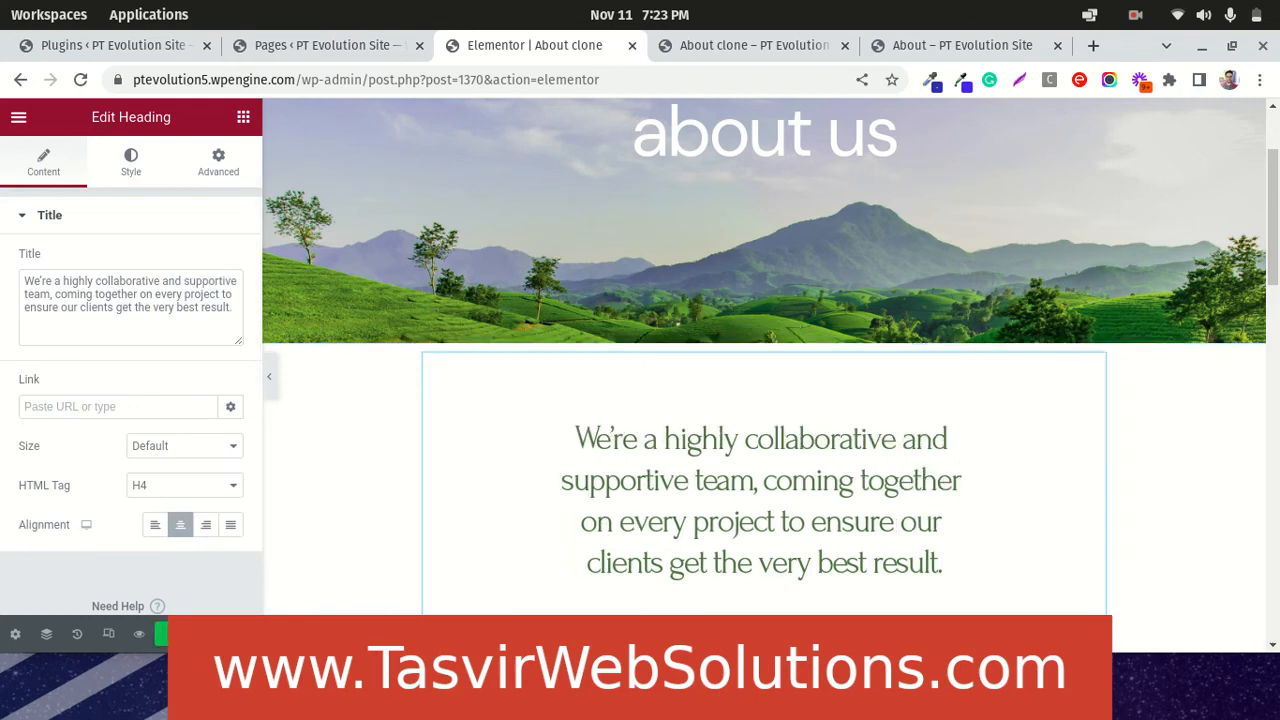
click(194, 634)
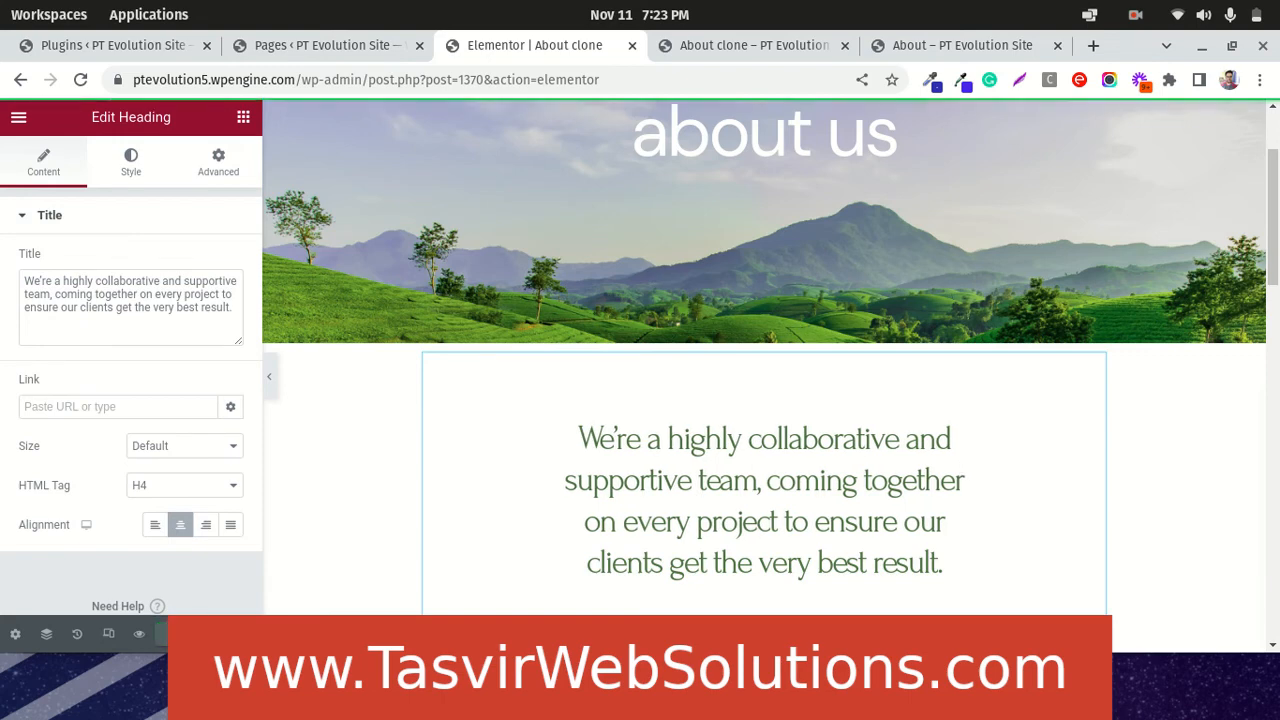
Reload the live About clone page, check its layout from the hero section to the testimonial, and return to the Elementor editor
click(688, 45)
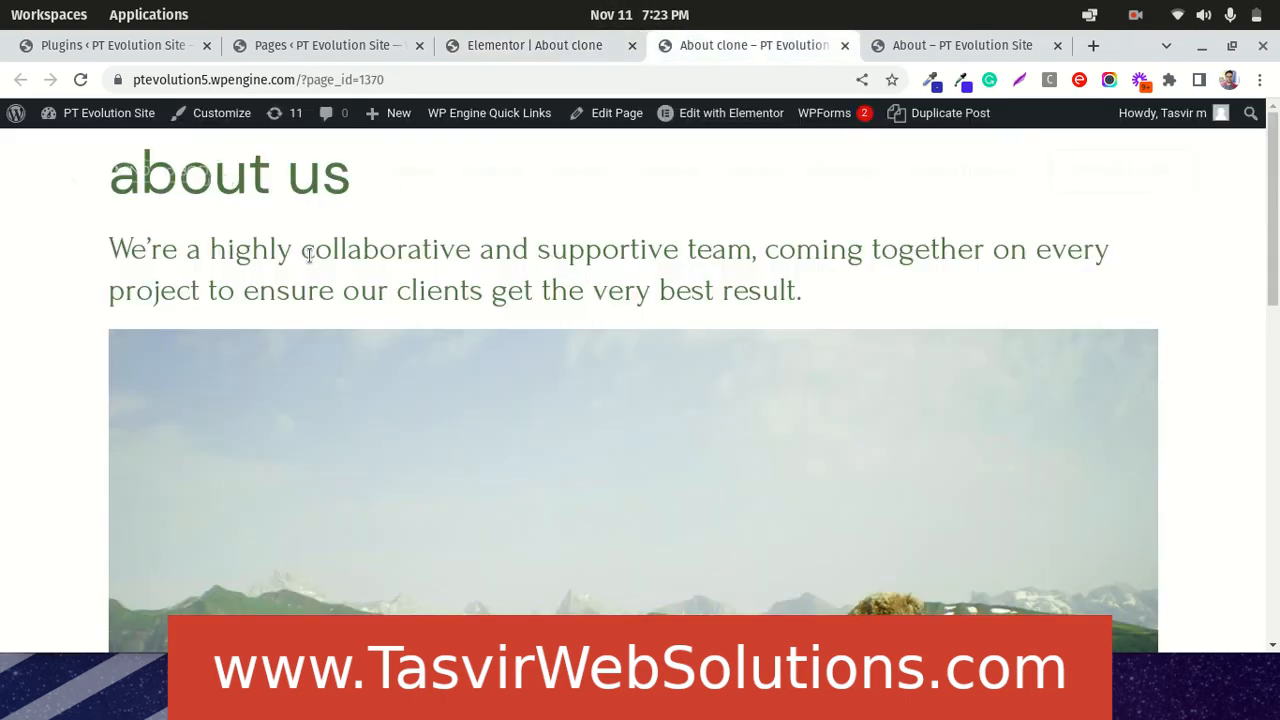
click(82, 80)
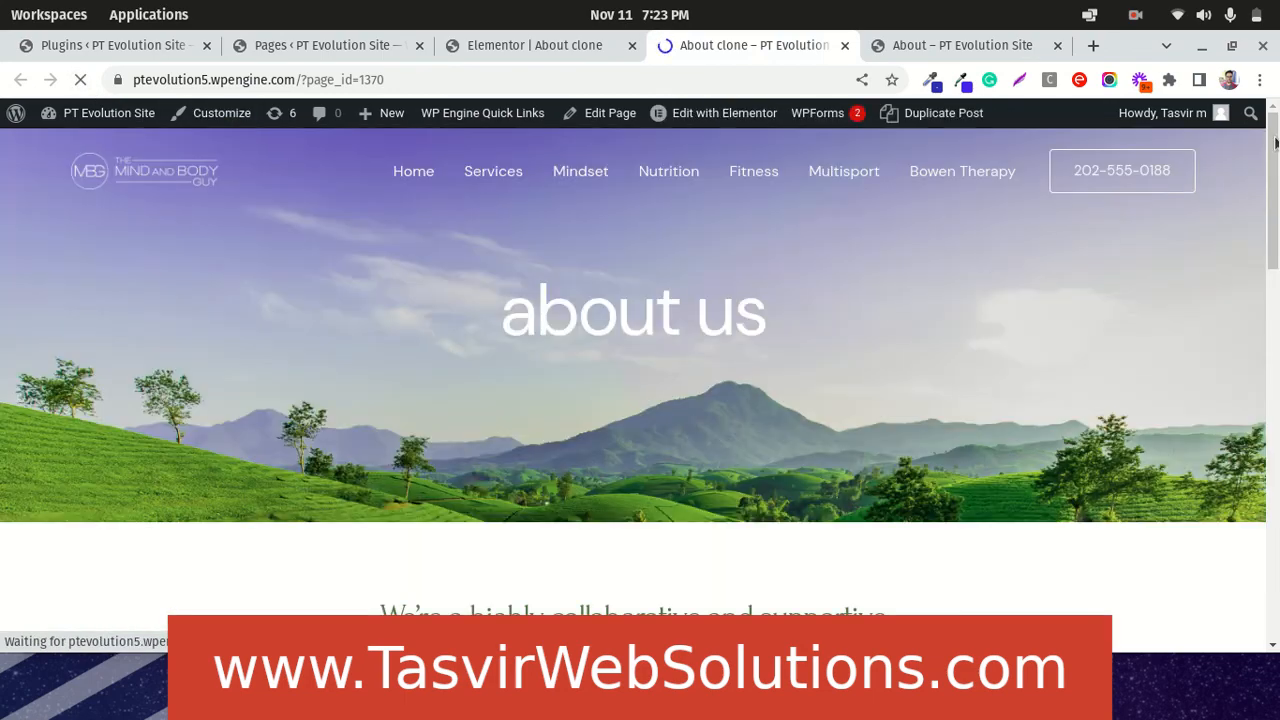
scroll(490, 196, down, 10)
scroll(640, 380, down, 5)
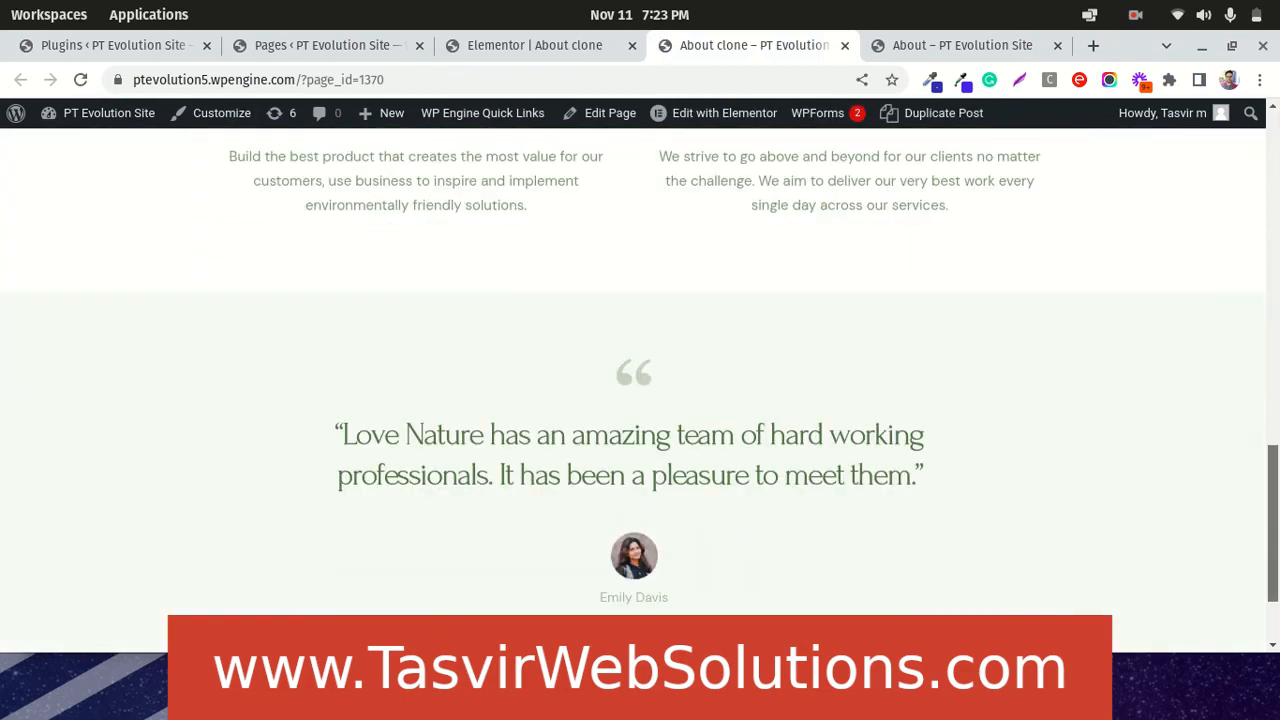
scroll(640, 380, up, 15)
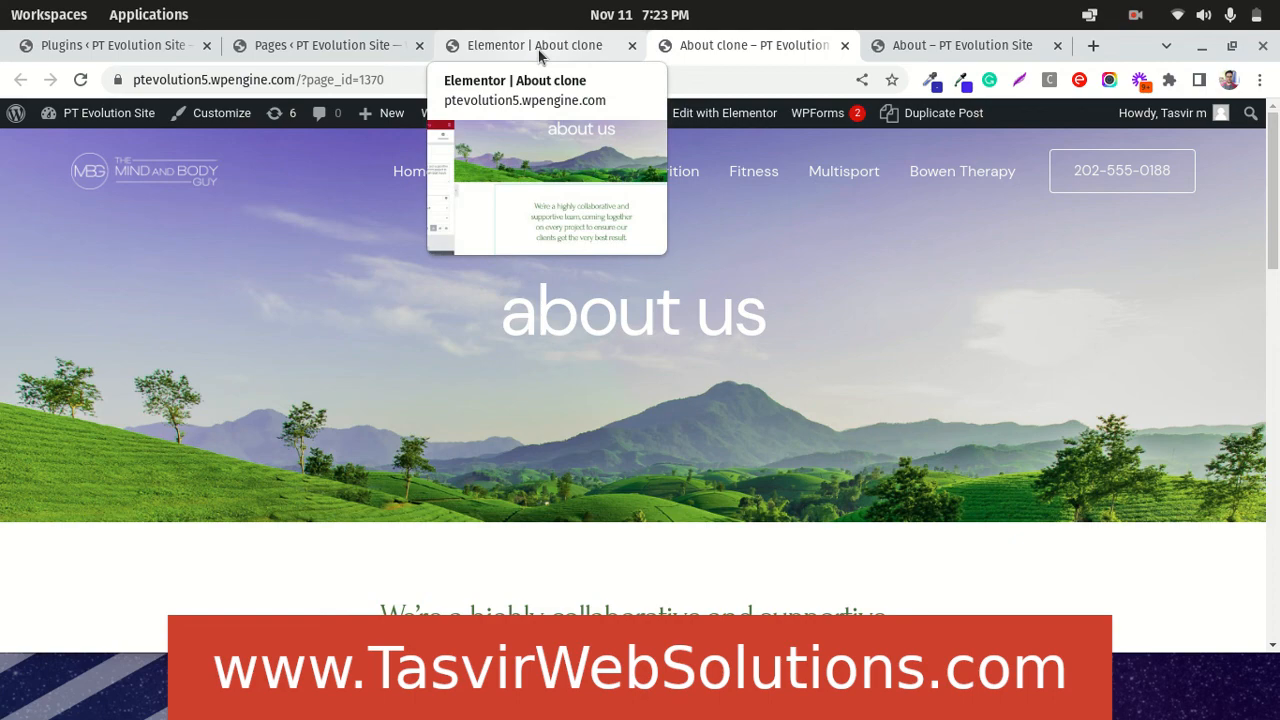
click(539, 50)
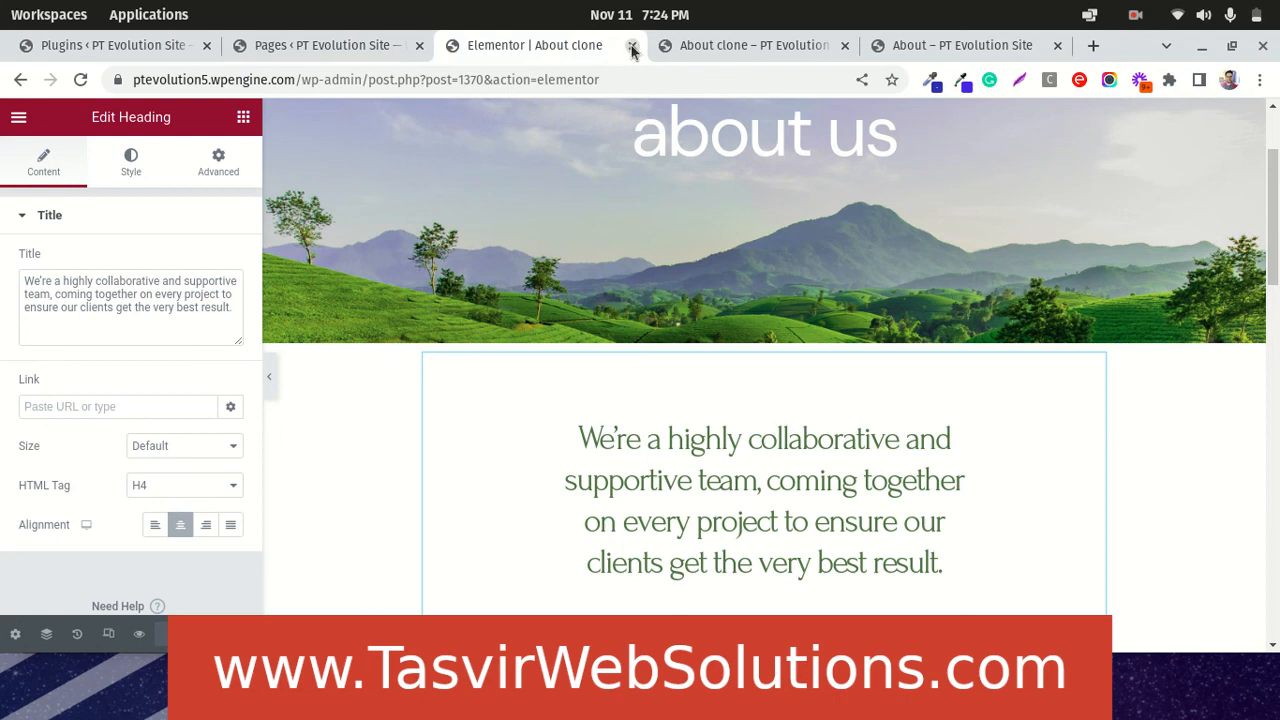
click(1135, 15)
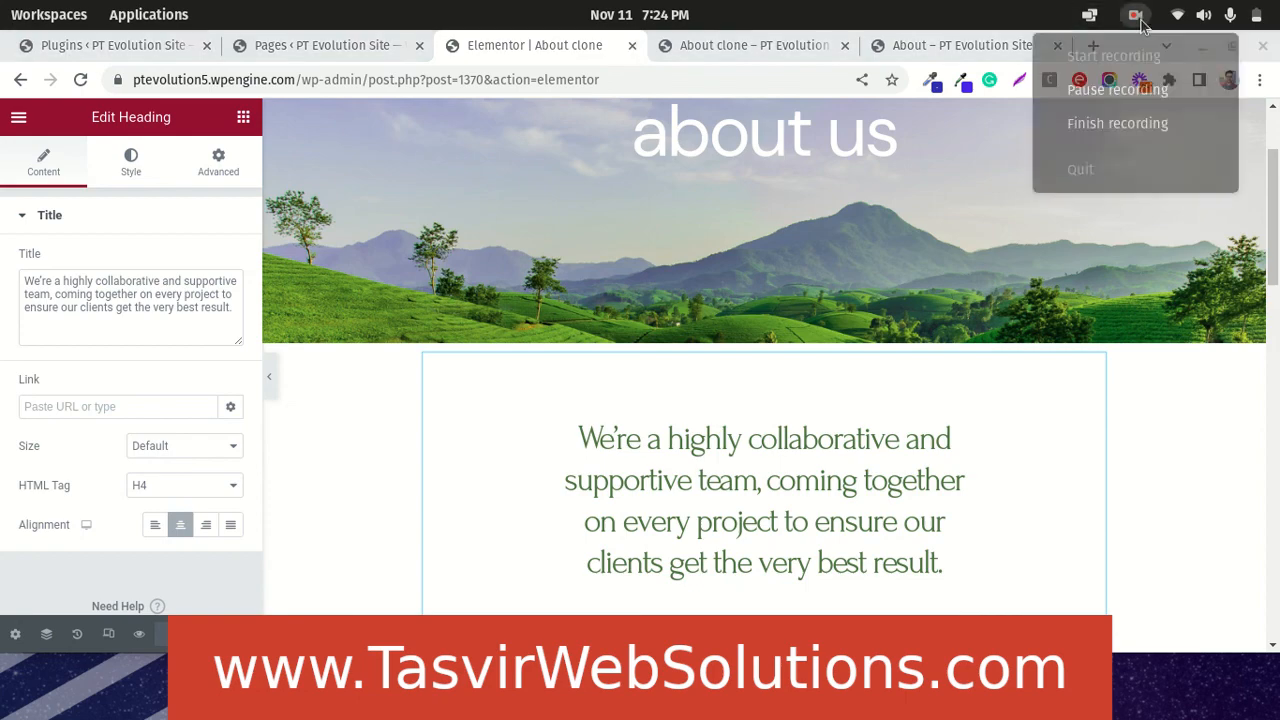